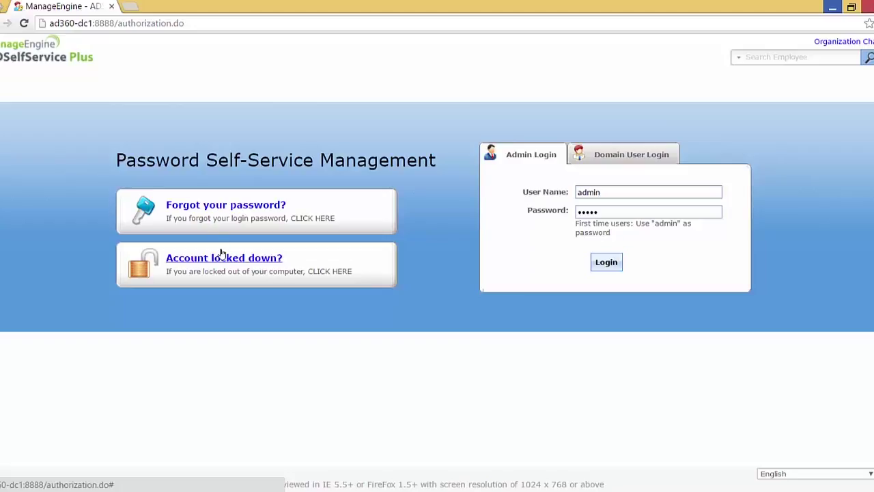
Sign in as administrator and open the Password Sync/Single Sign On configuration page
{"action": "left_click", "coordinate": [606, 265]}
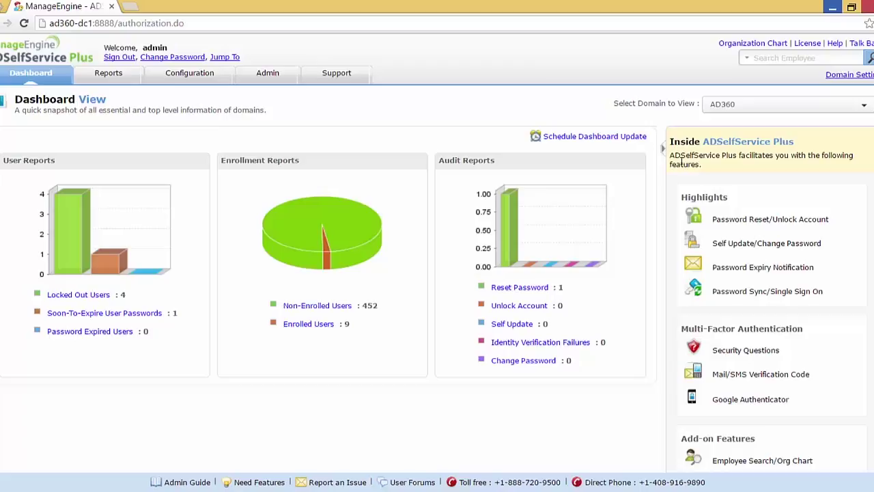
{"action": "left_click", "coordinate": [165, 71]}
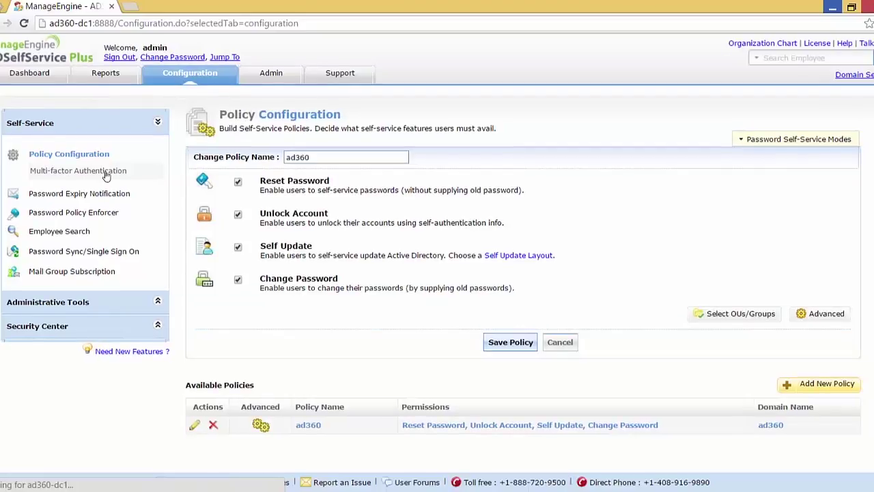
{"action": "left_click", "coordinate": [78, 251]}
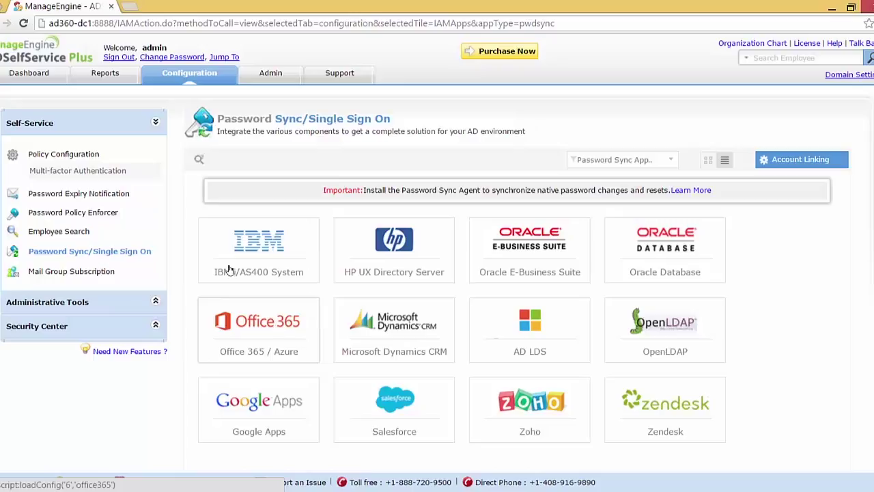
Open the Office 365 / Azure configuration form and view the Azure AD module installation help
{"action": "left_click", "coordinate": [258, 328]}
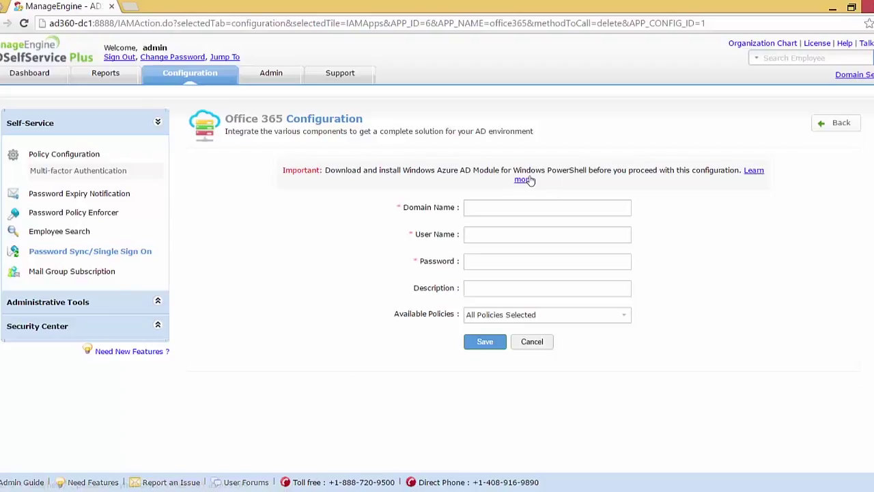
{"action": "left_click", "coordinate": [524, 179]}
{"action": "scroll", "coordinate": [384, 171], "scroll_direction": "down", "scroll_amount": 1}
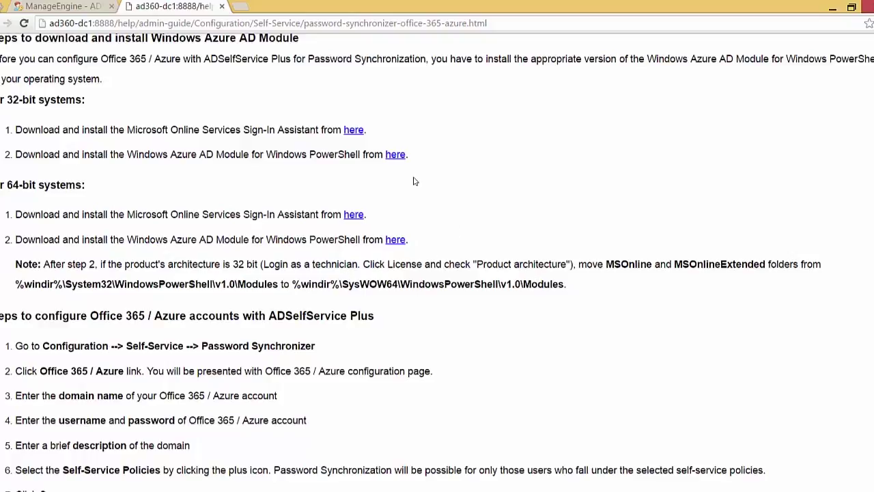
{"action": "key", "text": "ctrl+w"}
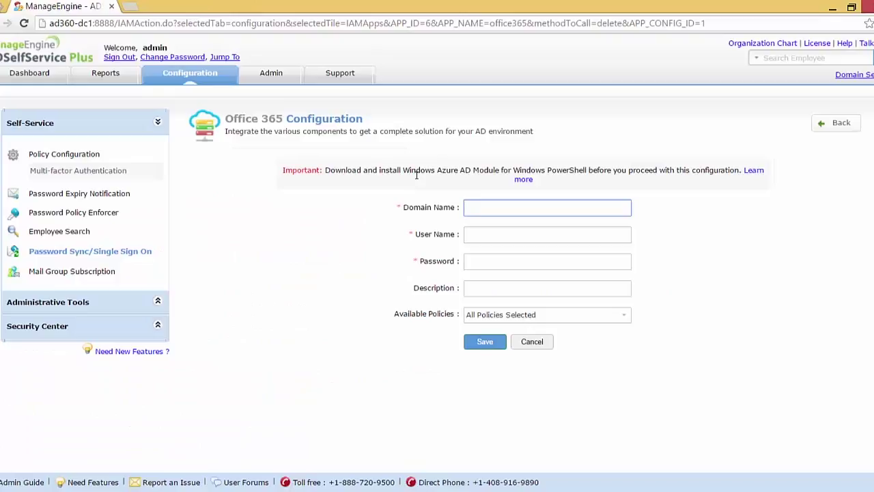
Enter domain ramchand.info, the Office 365 admin user name and password, and description 'For Demo Purpose'
{"action": "type", "text": "ramchand.i"}
{"action": "type", "text": "nfo"}
{"action": "key", "text": "Tab"}
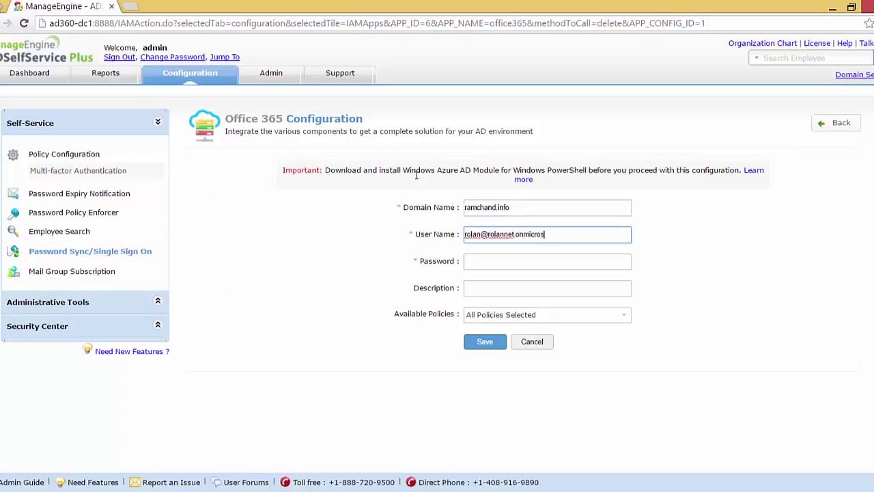
{"action": "key", "text": "Tab"}
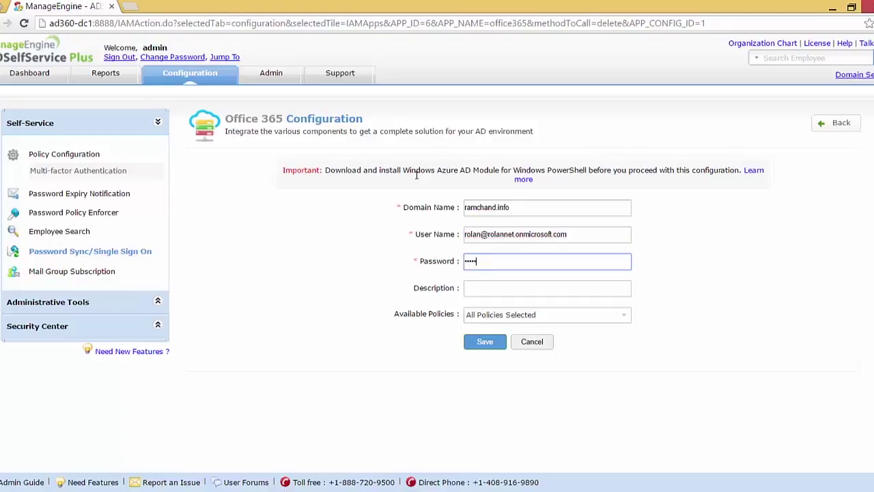
{"action": "key", "text": "Tab"}
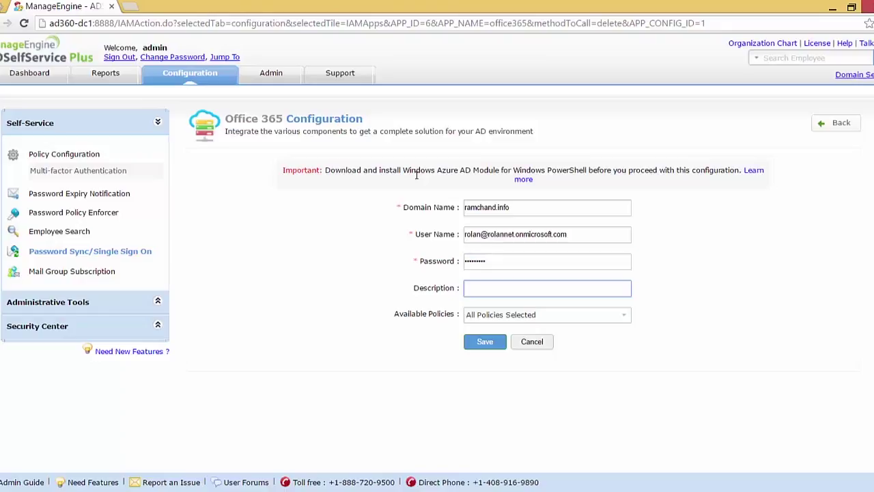
{"action": "type", "text": "For Demo Purpose"}
Assign the ad360 policy to the new Office 365 system and sign out of the admin console
{"action": "left_click", "coordinate": [488, 316]}
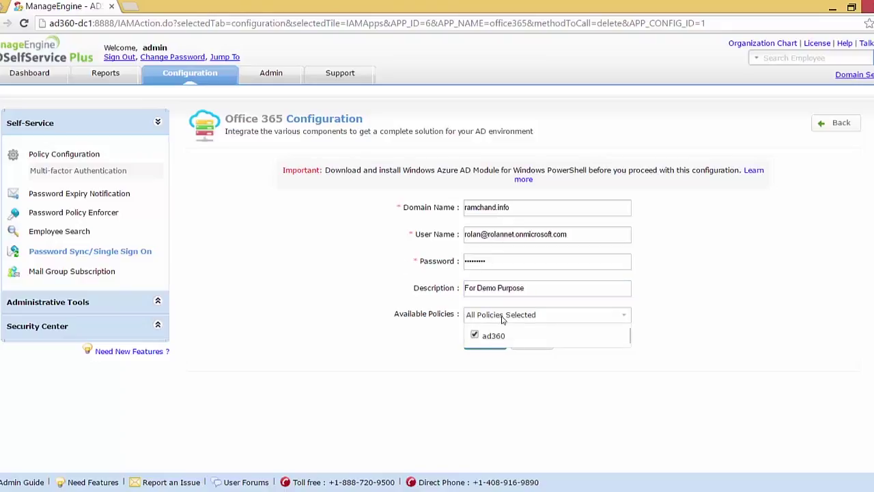
{"action": "left_click", "coordinate": [456, 342]}
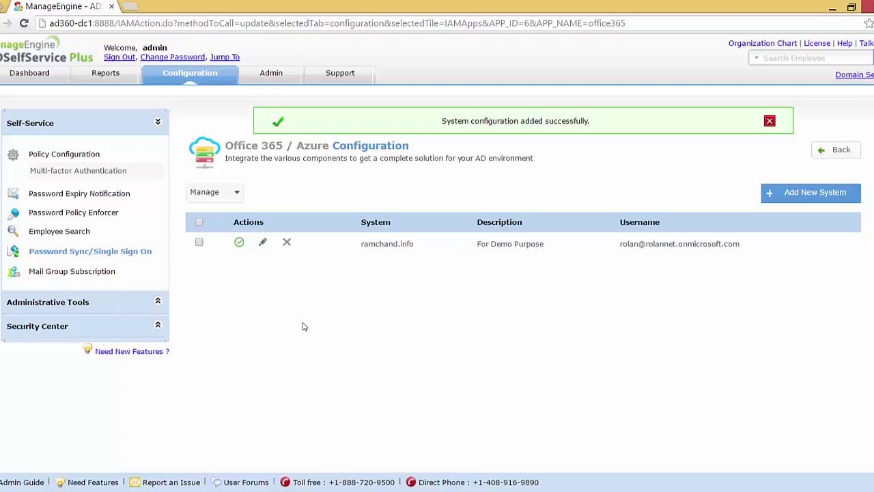
{"action": "left_click", "coordinate": [115, 58]}
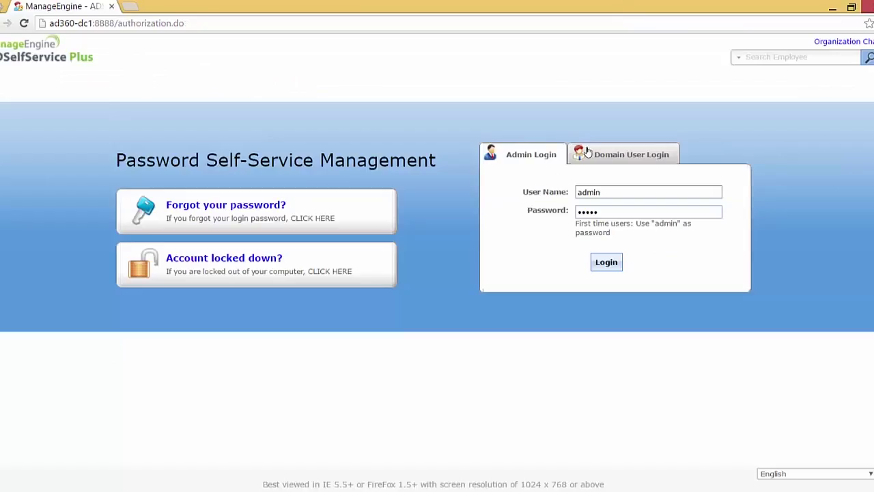
Sign in on the Domain User Login tab with the domain user's name and password
{"action": "left_click", "coordinate": [587, 153]}
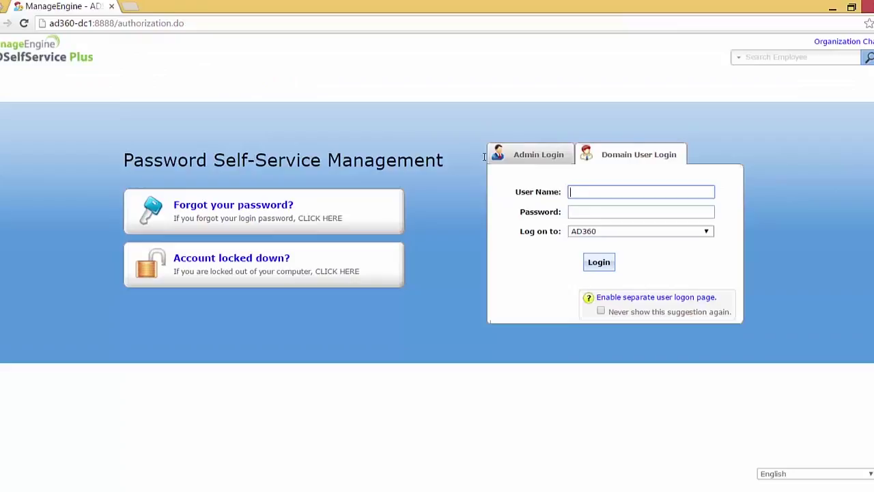
{"action": "type", "text": "eddy"}
{"action": "key", "text": "Tab"}
{"action": "type", "text": "•••••••••"}
{"action": "key", "text": "Return"}
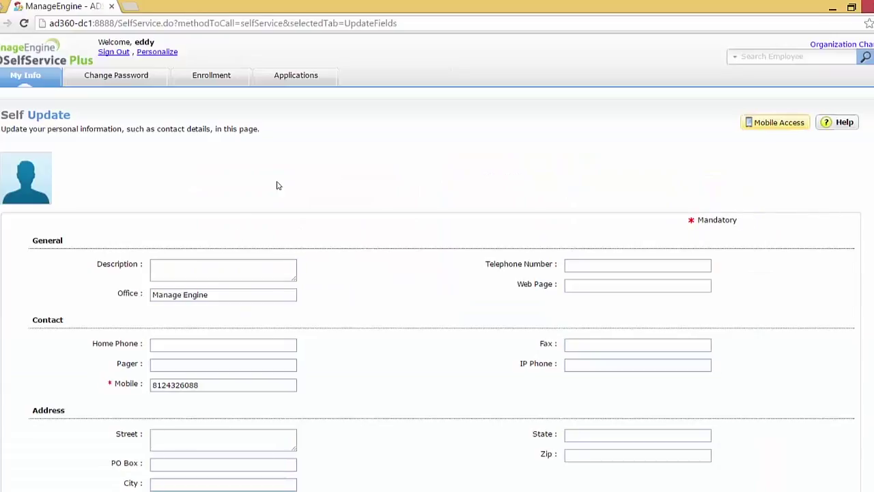
Link the user's Office 365 account from the Applications page using its Office 365 credentials
{"action": "left_click", "coordinate": [300, 87]}
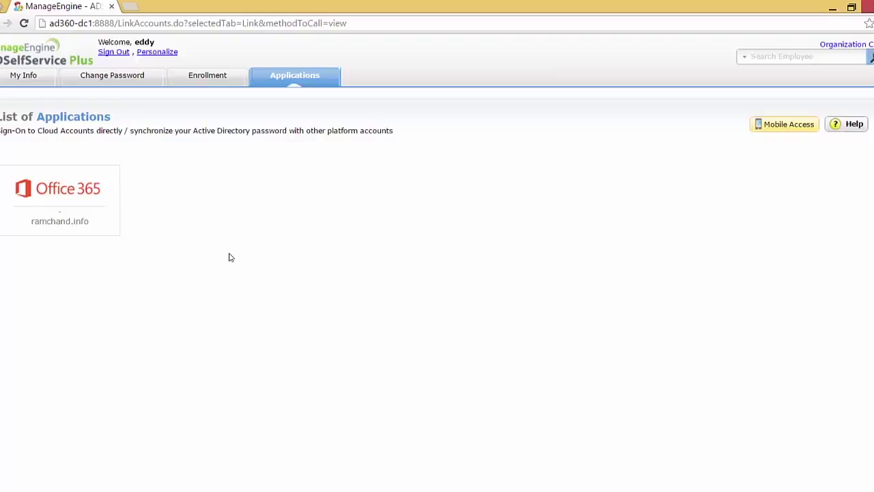
{"action": "mouse_move", "coordinate": [66, 207]}
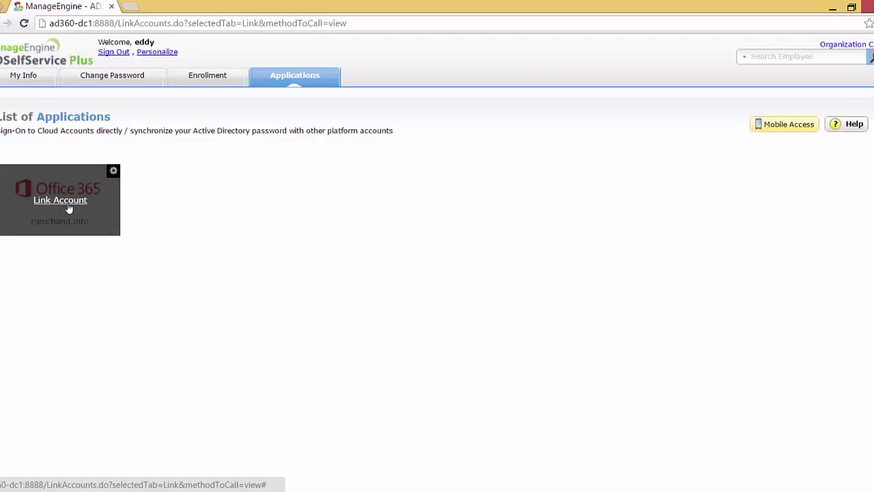
{"action": "left_click", "coordinate": [55, 175]}
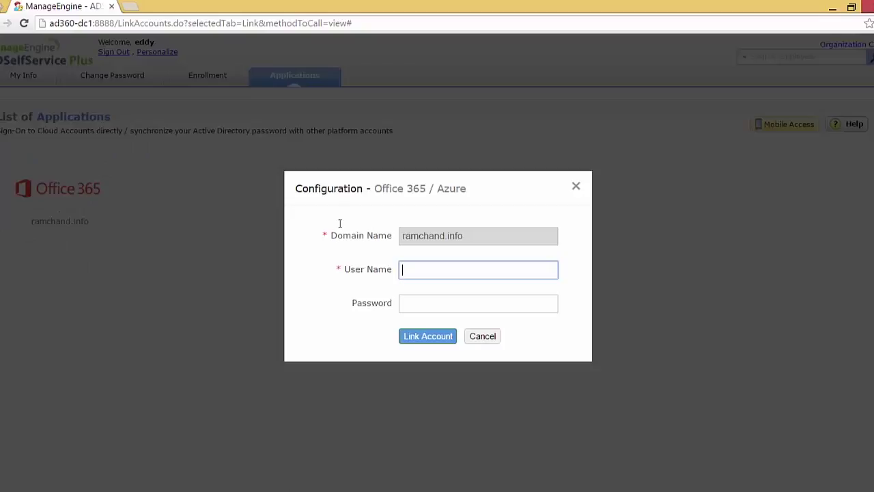
{"action": "type", "text": "edward"}
{"action": "key", "text": "Tab"}
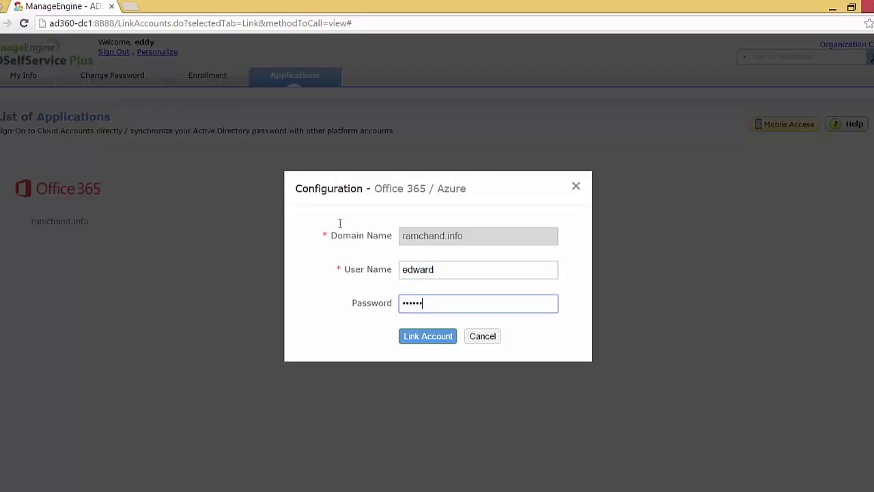
{"action": "left_click", "coordinate": [429, 333]}
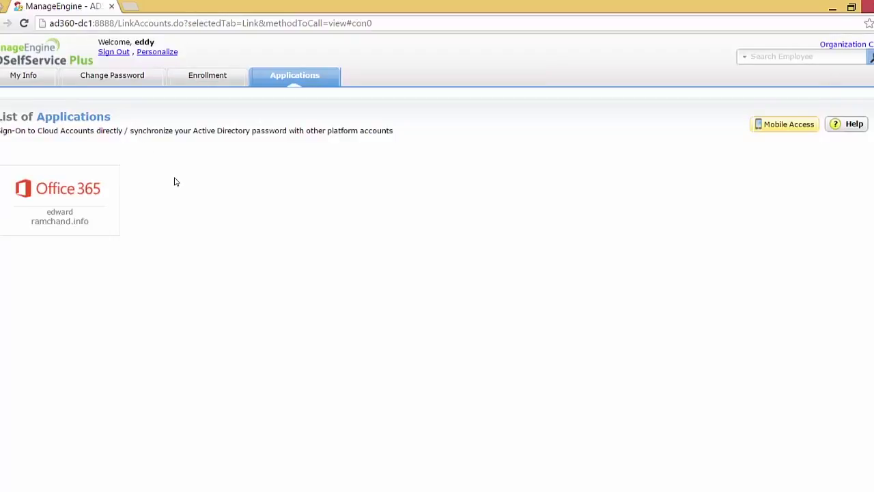
{"action": "left_click_drag", "start_coordinate": [137, 75], "coordinate": [139, 84]}
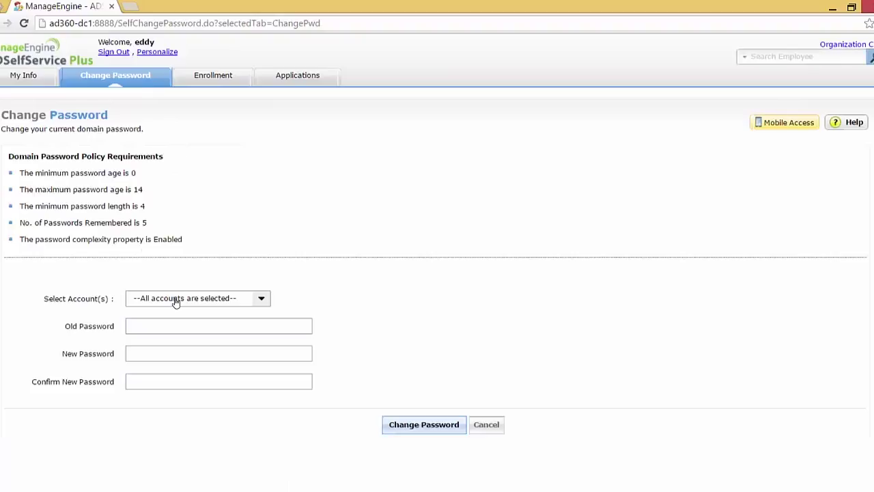
Change the password for both the Active Directory and Office 365 accounts, entering old, new and confirmed passwords
{"action": "left_click", "coordinate": [174, 301]}
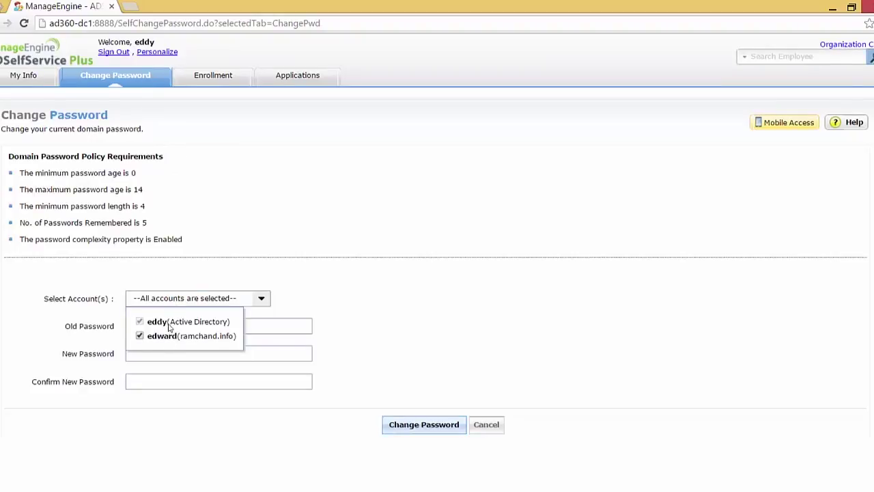
{"action": "left_click", "coordinate": [185, 283]}
{"action": "type", "text": "•••••••••"}
{"action": "key", "text": "Tab"}
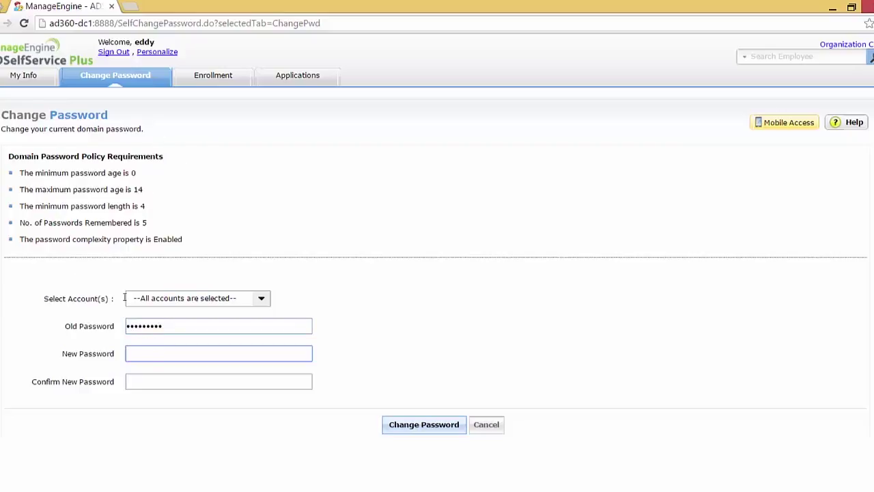
{"action": "type", "text": "••••••••••••"}
{"action": "key", "text": "Tab"}
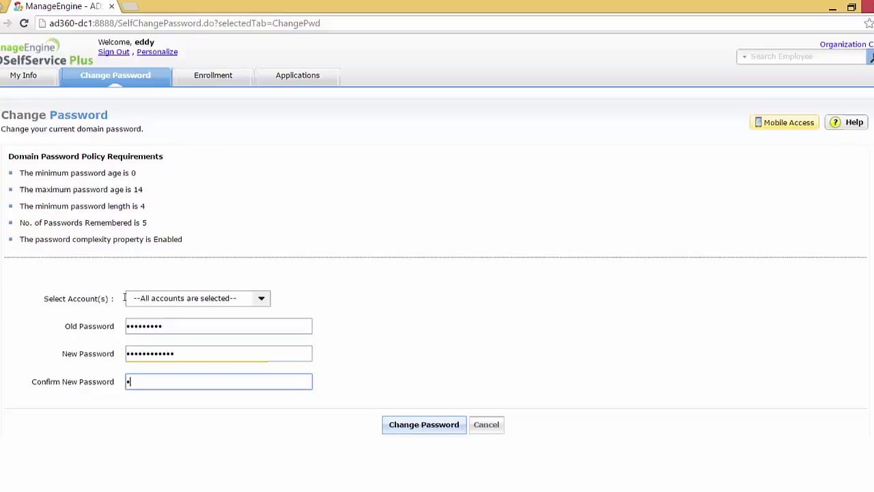
{"action": "type", "text": "••••••••••"}
{"action": "left_click", "coordinate": [435, 431]}
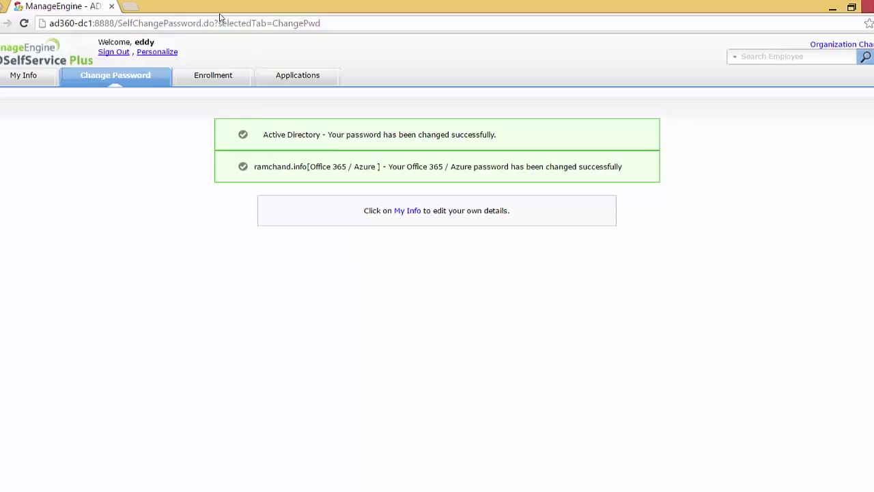
Open the Office 365 portal in a new browser tab
{"action": "left_click", "coordinate": [132, 6]}
{"action": "type", "text": "off"}
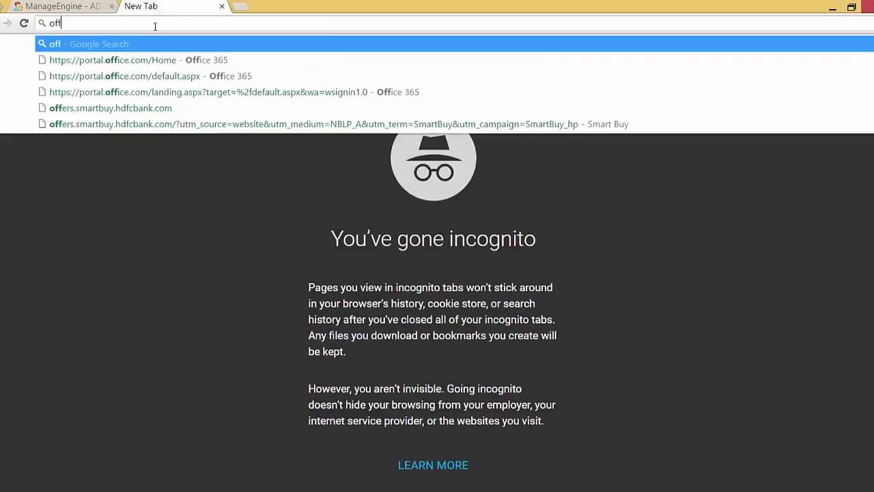
{"action": "key", "text": "Down"}
{"action": "key", "text": "Return"}
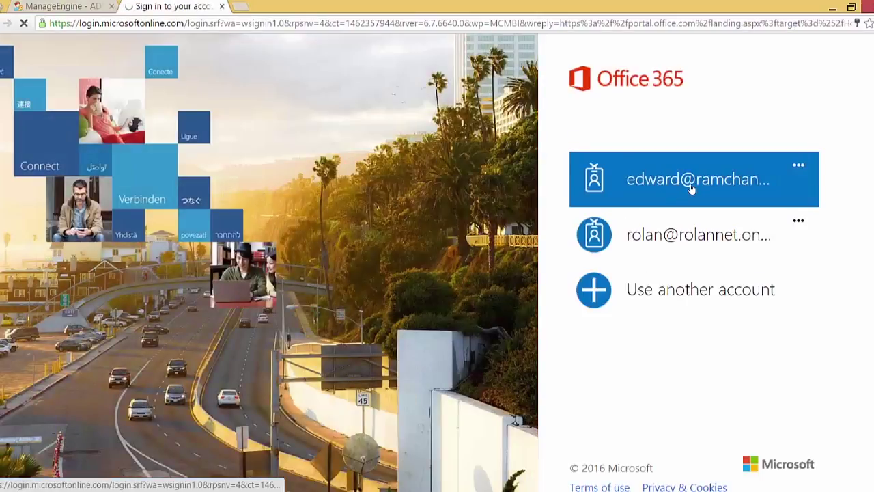
Sign in as the linked ramchand.info user with the new password, then sign out
{"action": "left_click", "coordinate": [691, 189]}
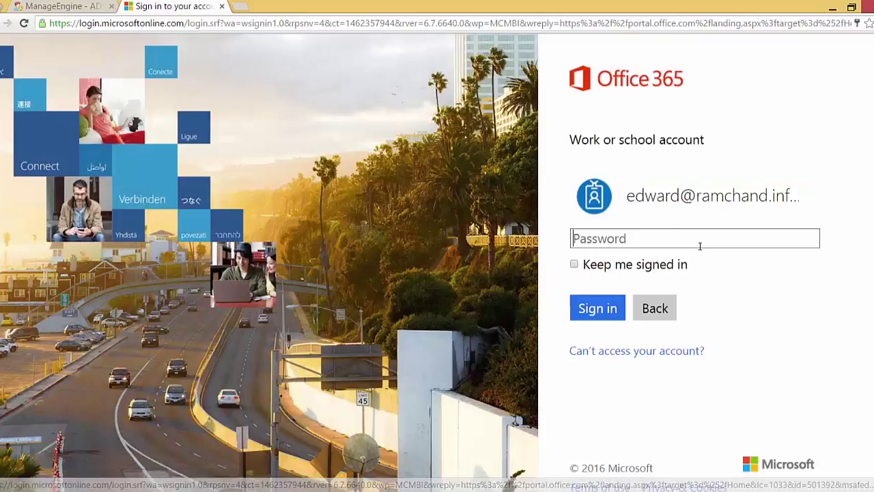
{"action": "type", "text": "••••••••••"}
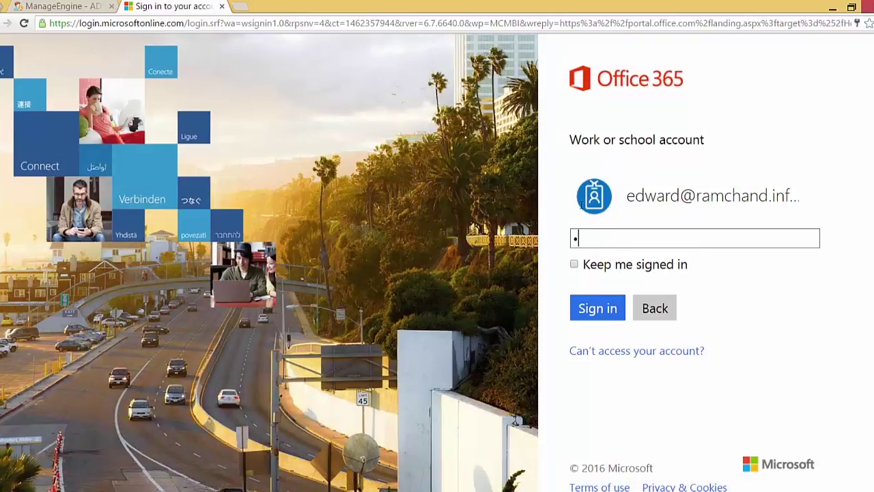
{"action": "type", "text": "••"}
{"action": "left_click", "coordinate": [581, 307]}
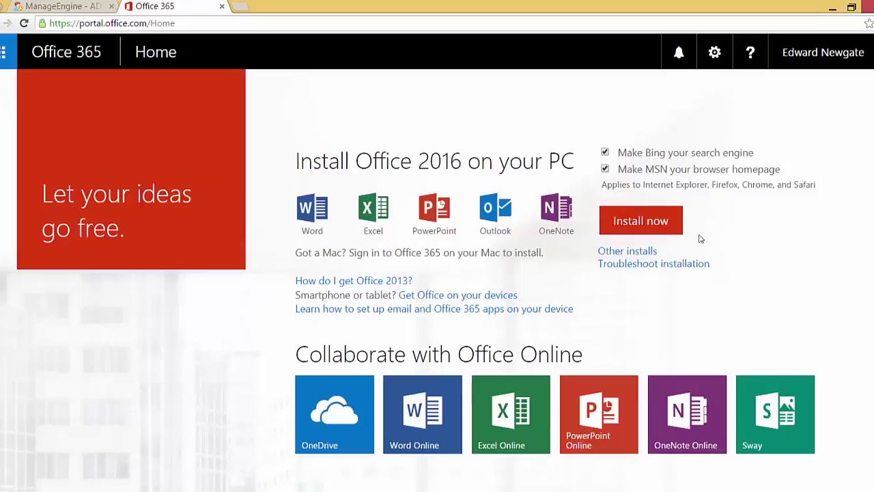
{"action": "left_click", "coordinate": [847, 58]}
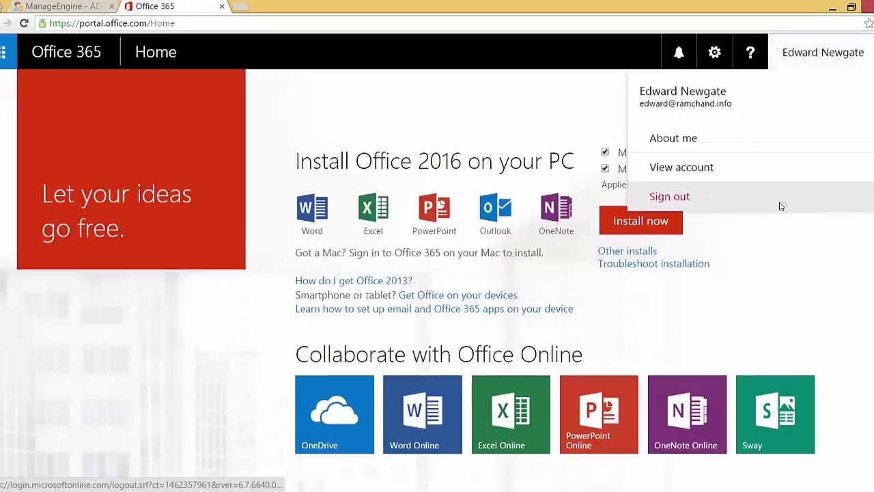
{"action": "left_click", "coordinate": [782, 205]}
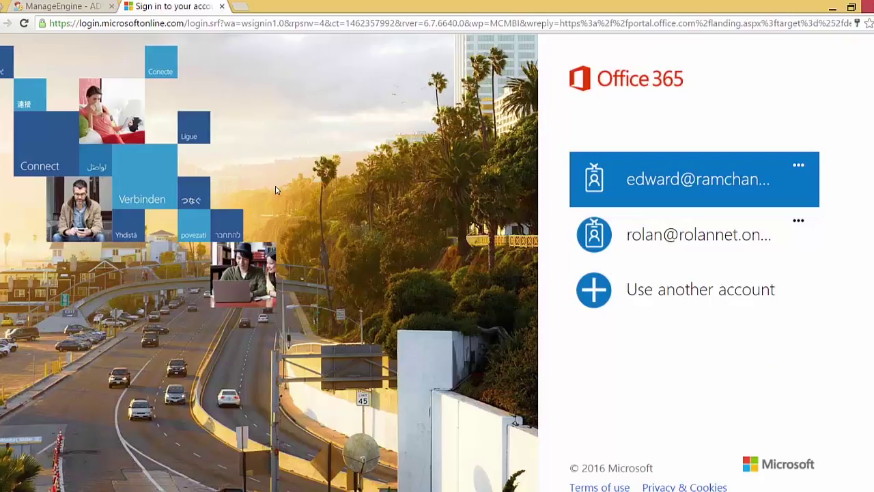
Sign out of the user portal, log in as admin and open Password Sync/Single Sign On settings
{"action": "left_click", "coordinate": [89, 5]}
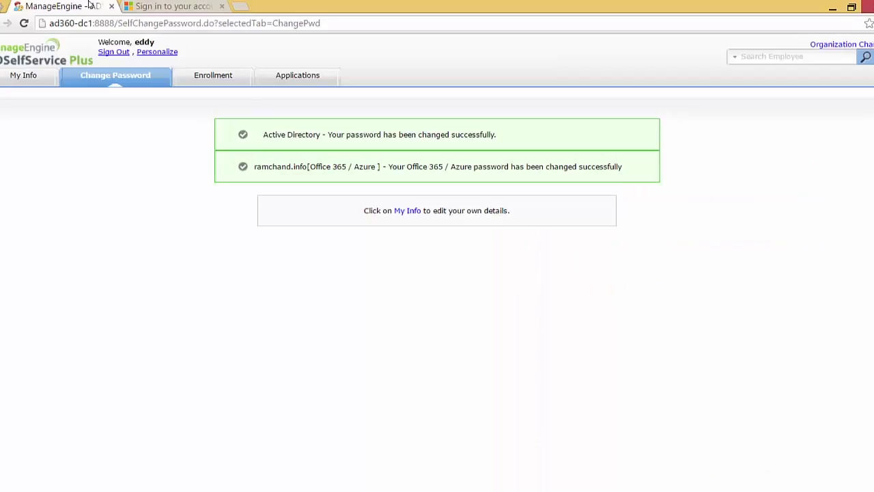
{"action": "left_click", "coordinate": [123, 54]}
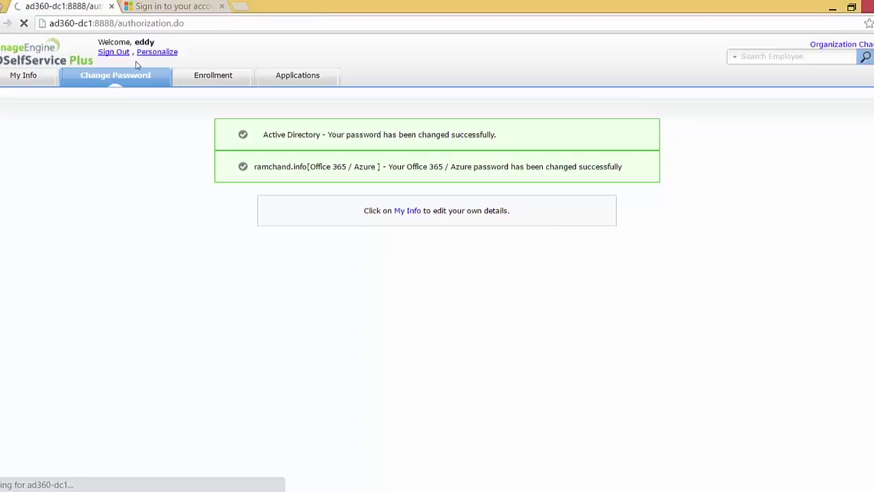
{"action": "left_click", "coordinate": [602, 267]}
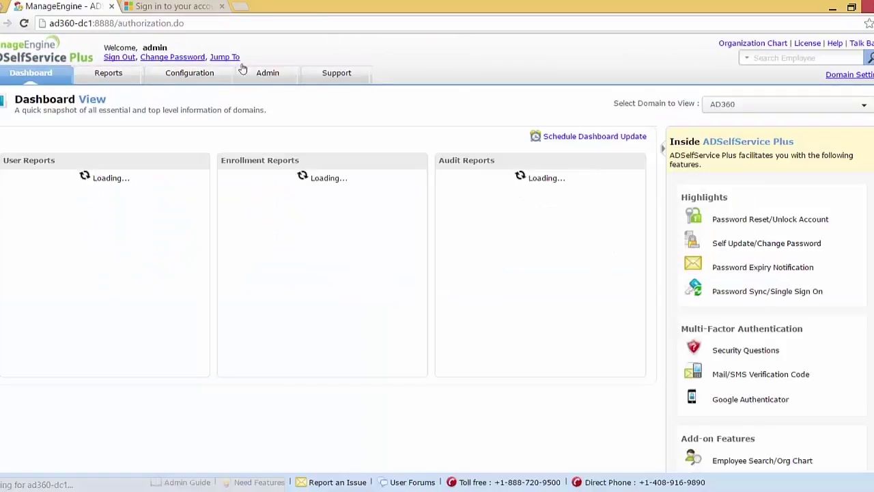
{"action": "left_click", "coordinate": [159, 68]}
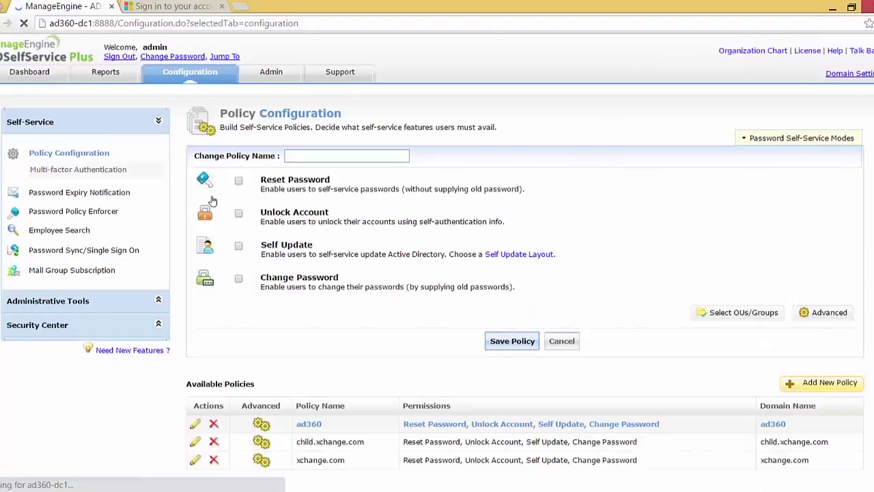
{"action": "left_click", "coordinate": [110, 252]}
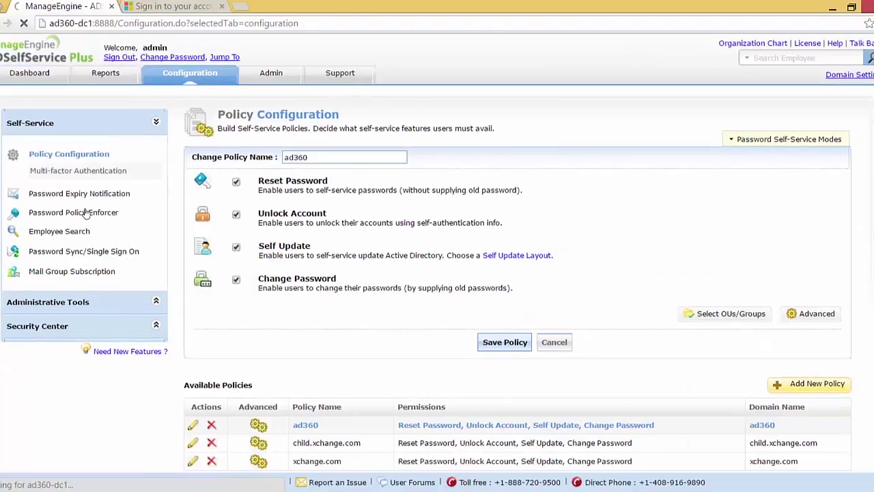
Open Account Linking and choose Office 365 / Azure as the provider
{"action": "left_click", "coordinate": [812, 160]}
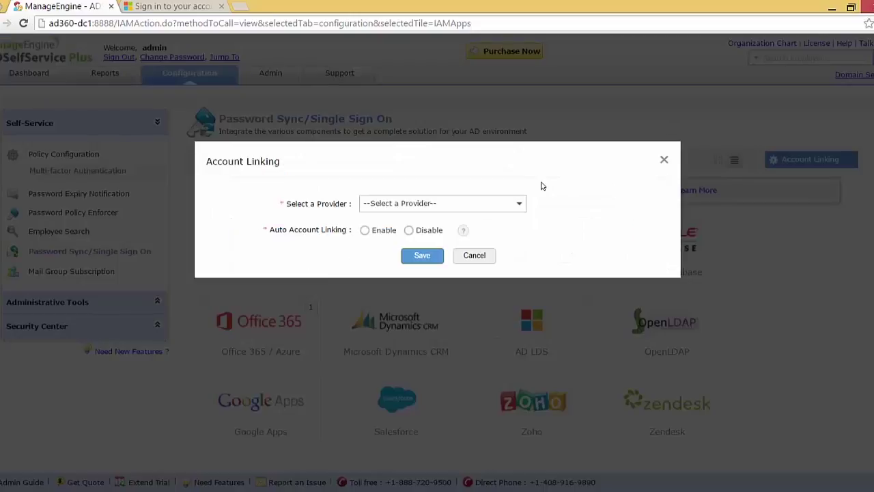
{"action": "left_click", "coordinate": [486, 205]}
{"action": "left_click_drag", "start_coordinate": [522, 246], "coordinate": [522, 256]}
{"action": "left_click", "coordinate": [422, 267]}
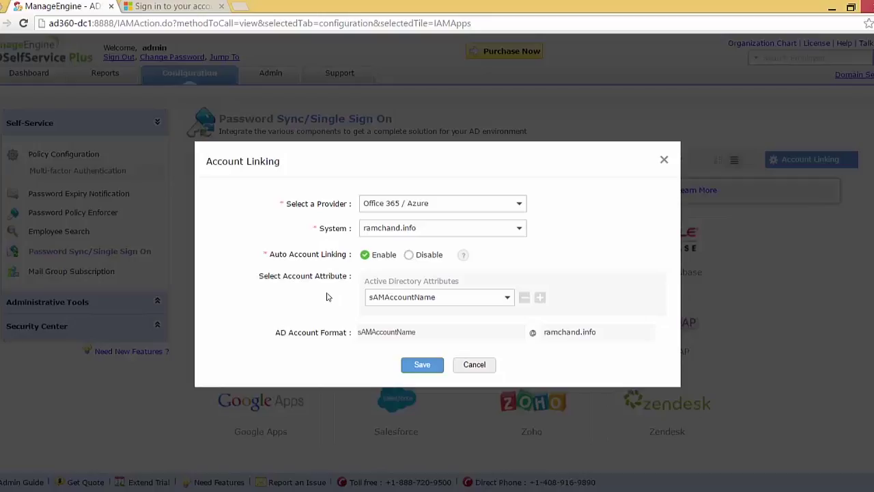
Enable auto account linking on the sAMAccountName attribute and save the settings
{"action": "left_click", "coordinate": [471, 298]}
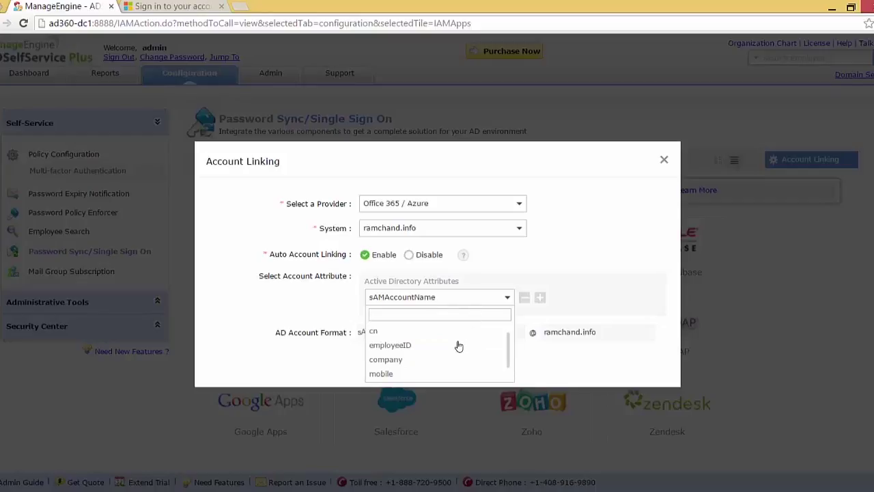
{"action": "left_click_drag", "start_coordinate": [510, 348], "coordinate": [509, 355]}
{"action": "scroll", "coordinate": [510, 351], "scroll_direction": "up", "scroll_amount": 3}
{"action": "scroll", "coordinate": [510, 351], "scroll_direction": "down", "scroll_amount": 3}
{"action": "scroll", "coordinate": [510, 353], "scroll_direction": "up", "scroll_amount": 3}
{"action": "left_click", "coordinate": [504, 297]}
{"action": "left_click", "coordinate": [505, 296]}
{"action": "left_click", "coordinate": [482, 297]}
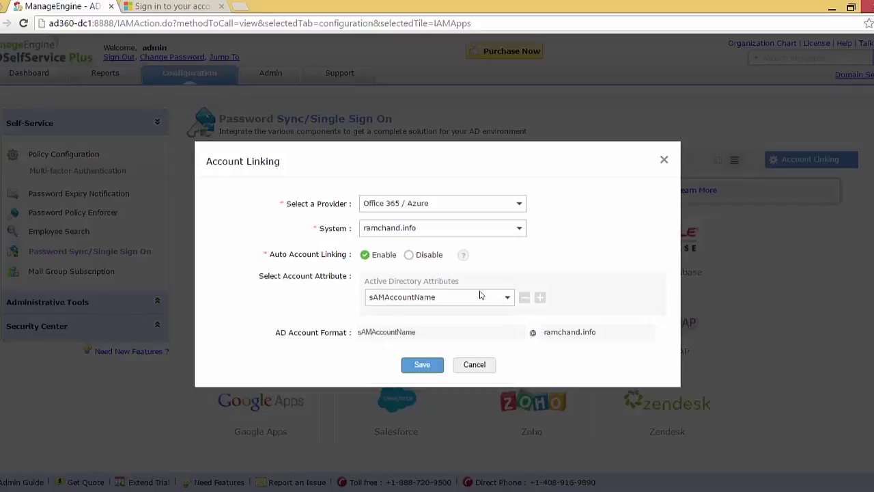
{"action": "left_click", "coordinate": [422, 365]}
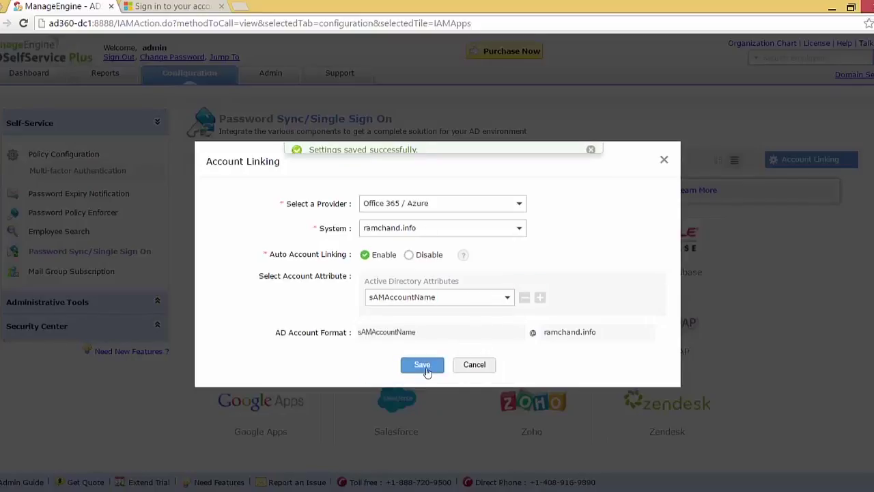
{"action": "left_click", "coordinate": [665, 161]}
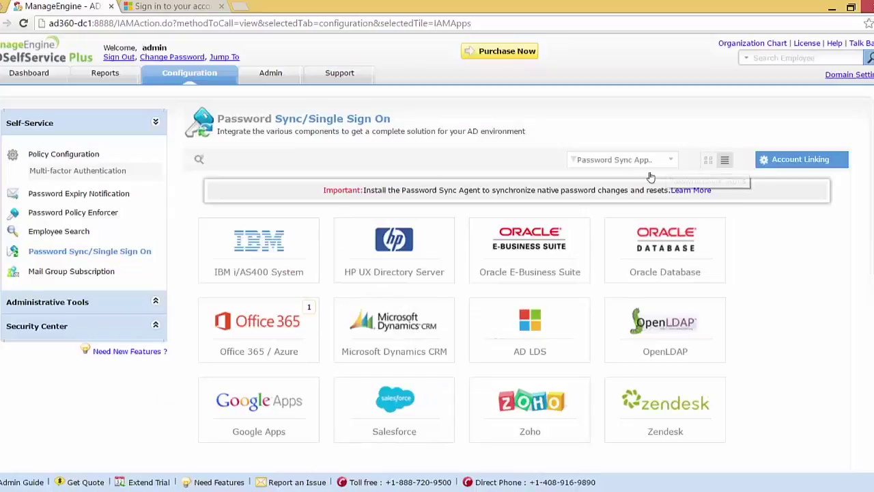
Sign out of the admin console and start a forgotten-password reset by submitting the domain user name
{"action": "left_click", "coordinate": [119, 57]}
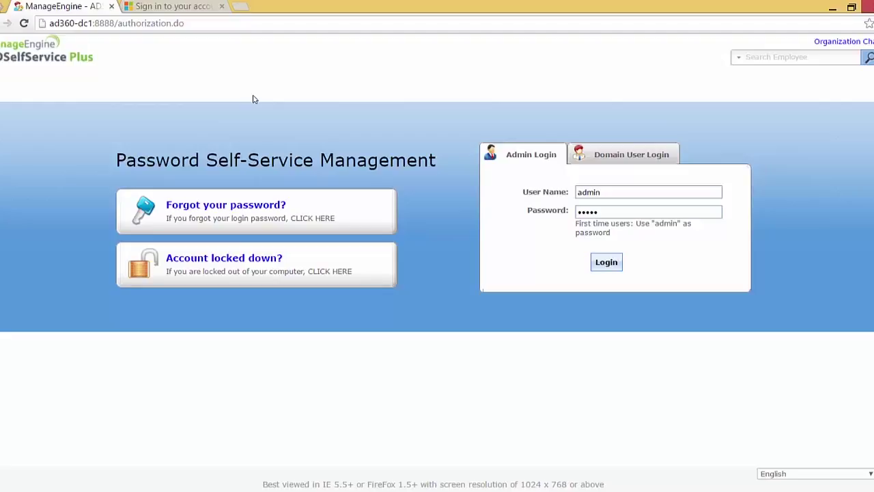
{"action": "left_click", "coordinate": [208, 209]}
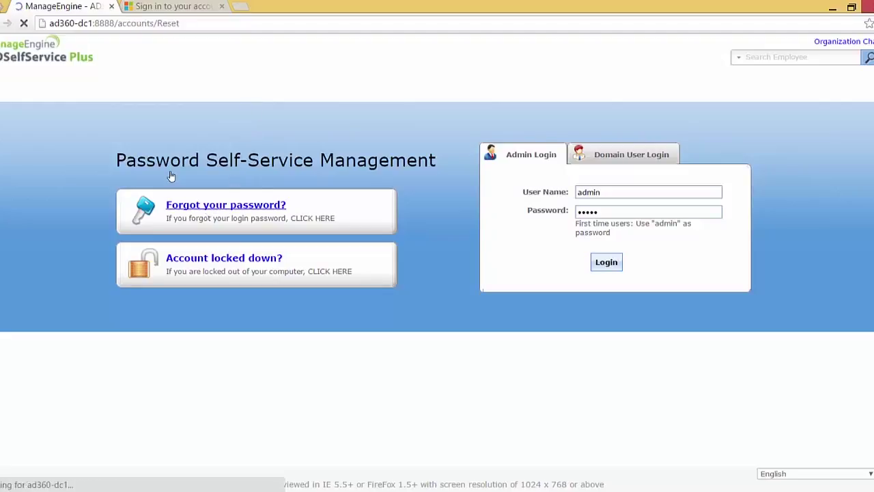
{"action": "left_click", "coordinate": [398, 179]}
{"action": "left_click", "coordinate": [413, 226]}
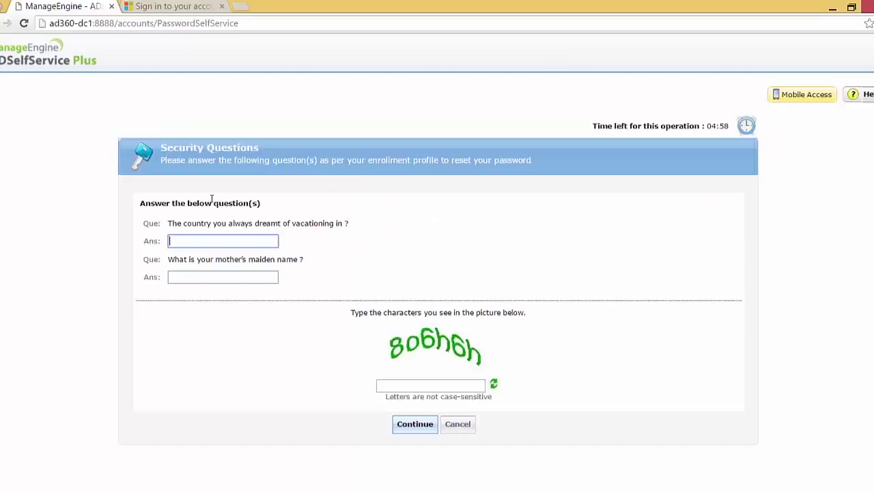
Answer both security questions and the CAPTCHA, then check which accounts will be reset
{"action": "type", "text": "Italy"}
{"action": "key", "text": "Tab"}
{"action": "type", "text": "Sharma"}
{"action": "key", "text": "Tab"}
{"action": "type", "text": "8"}
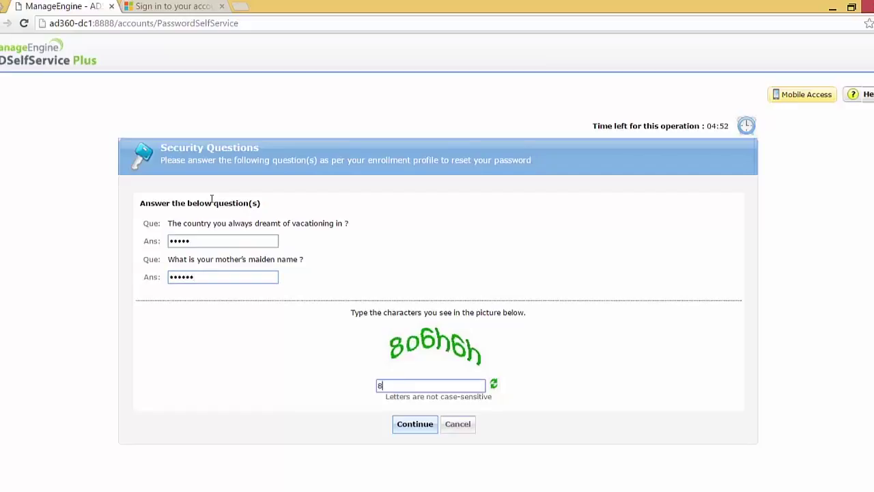
{"action": "type", "text": "o6h6h"}
{"action": "left_click", "coordinate": [401, 423]}
{"action": "left_click", "coordinate": [404, 349]}
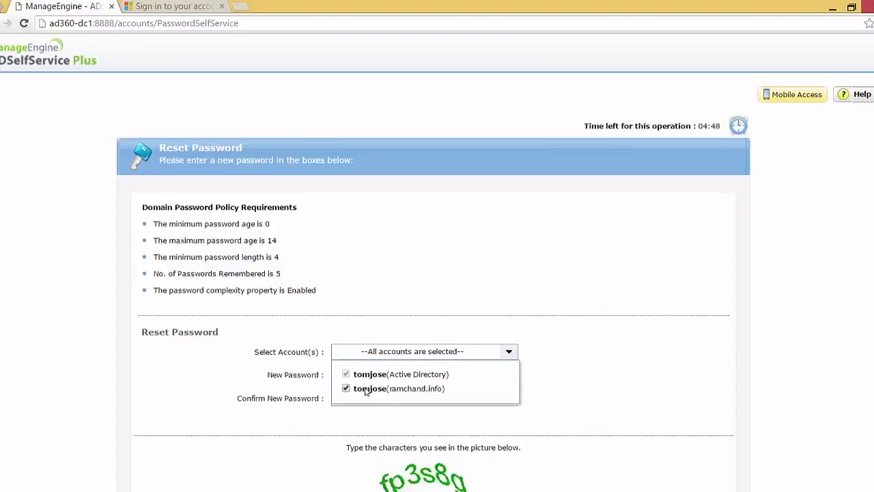
Reset the password for both Active Directory and Office 365 / Azure, confirming it and entering the CAPTCHA
{"action": "left_click", "coordinate": [401, 354]}
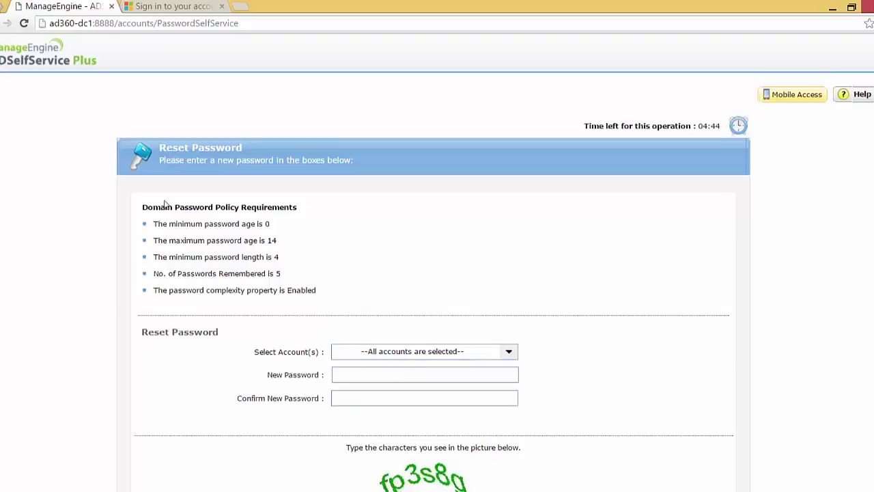
{"action": "left_click", "coordinate": [343, 378]}
{"action": "type", "text": "••••••••"}
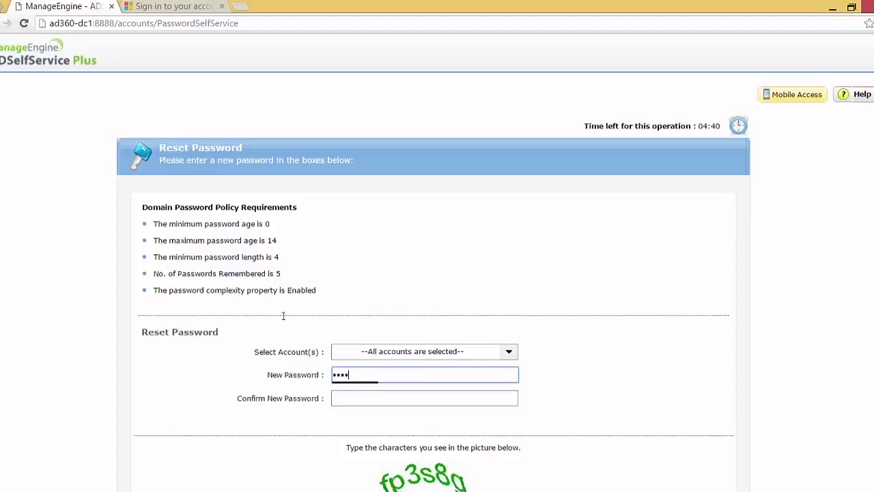
{"action": "type", "text": "•"}
{"action": "key", "text": "Tab"}
{"action": "type", "text": "•••••••"}
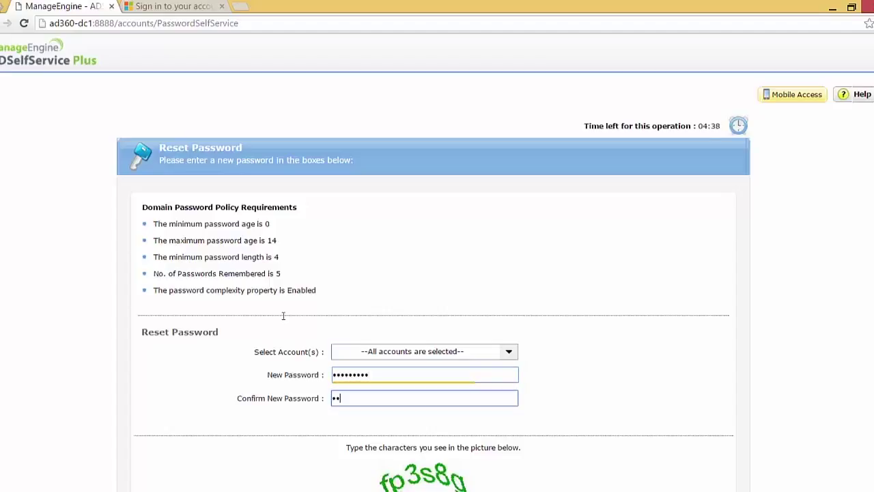
{"action": "type", "text": "••"}
{"action": "scroll", "coordinate": [632, 191], "scroll_direction": "down", "scroll_amount": 2}
{"action": "left_click", "coordinate": [412, 427]}
{"action": "type", "text": "fp3s8g"}
{"action": "left_click", "coordinate": [406, 472]}
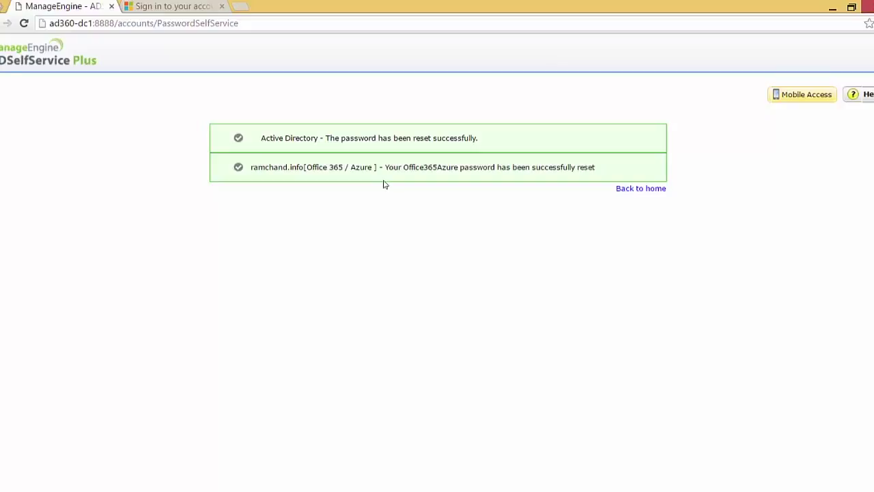
Sign in to Office 365 as another account with the user's e-mail and new password, then sign out
{"action": "left_click", "coordinate": [197, 6]}
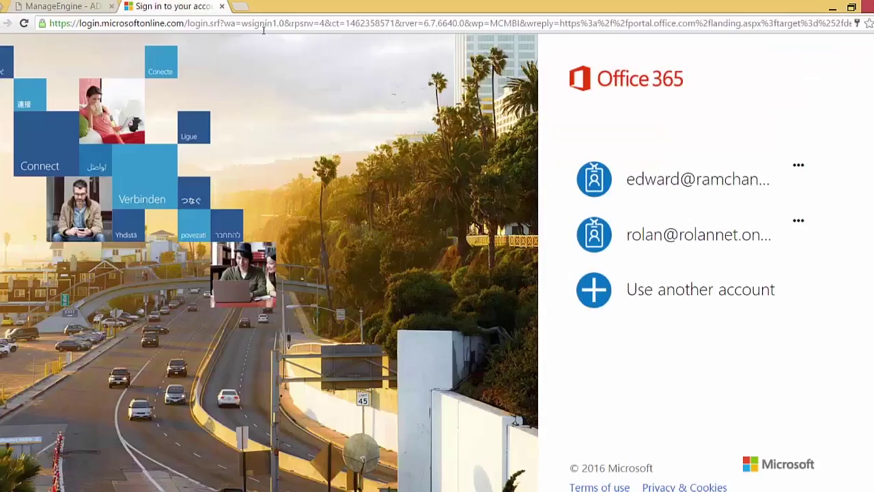
{"action": "left_click", "coordinate": [615, 289]}
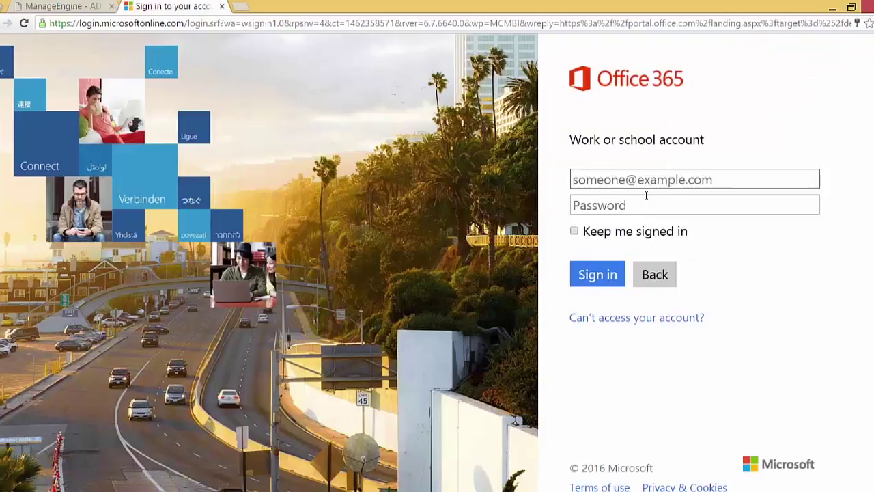
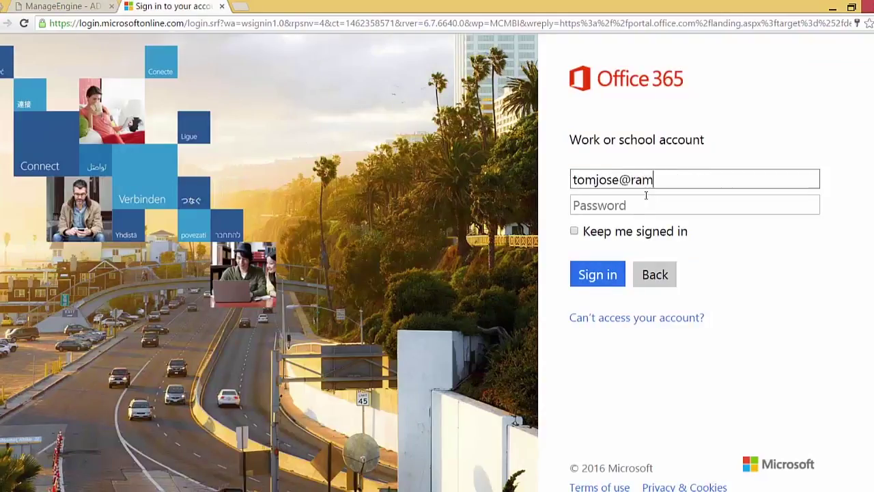
{"action": "key", "text": "Tab"}
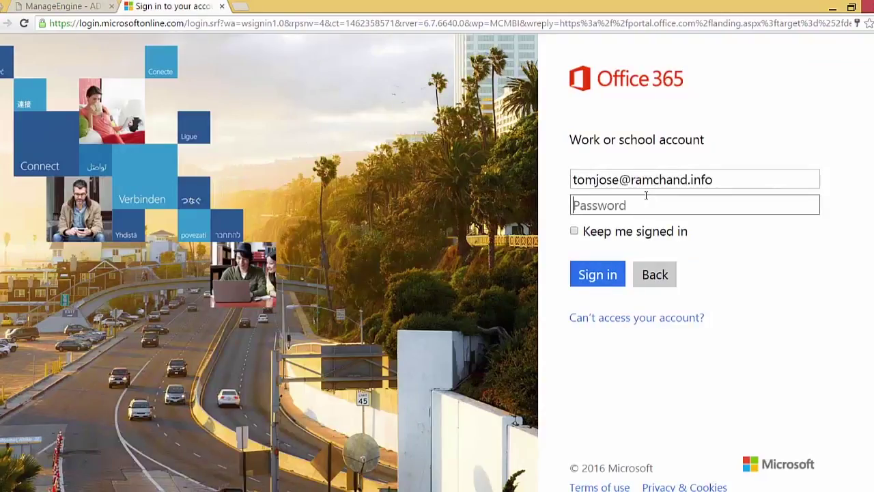
{"action": "type", "text": "*********"}
{"action": "left_click", "coordinate": [605, 268]}
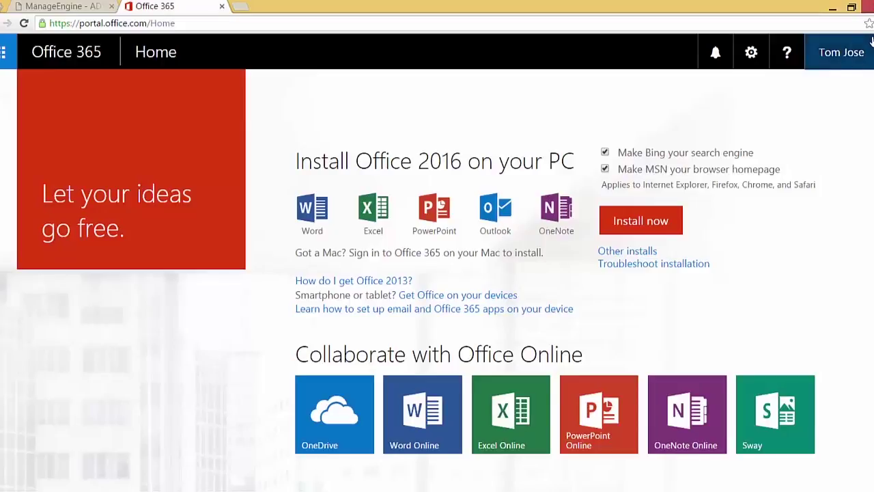
{"action": "left_click", "coordinate": [858, 61]}
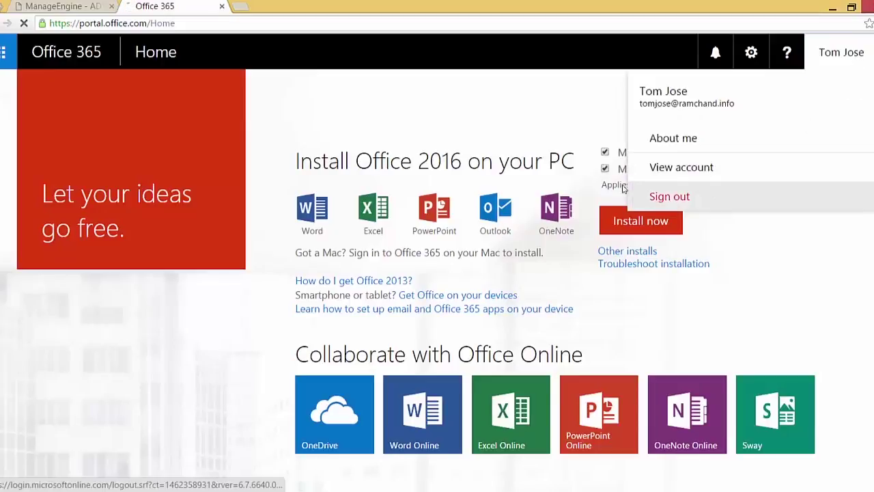
{"action": "left_click", "coordinate": [731, 197]}
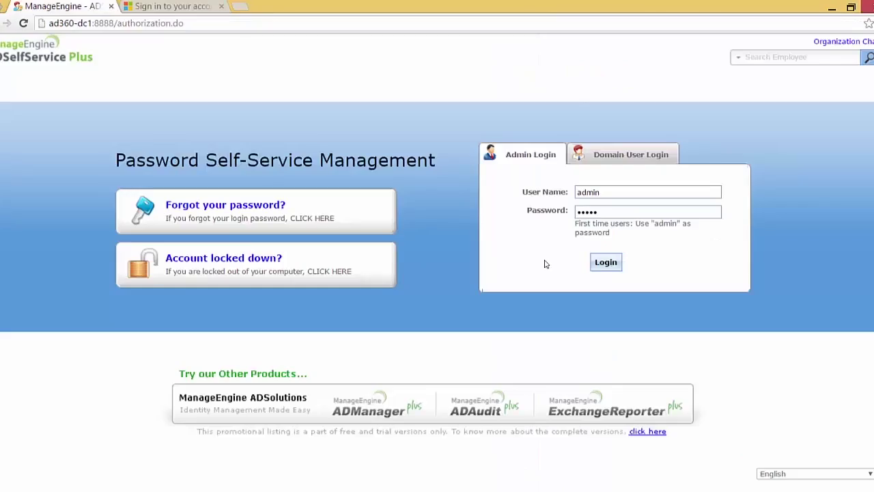
Log back into the admin console and open Configuration > Password Sync/Single Sign On
{"action": "left_click", "coordinate": [599, 265]}
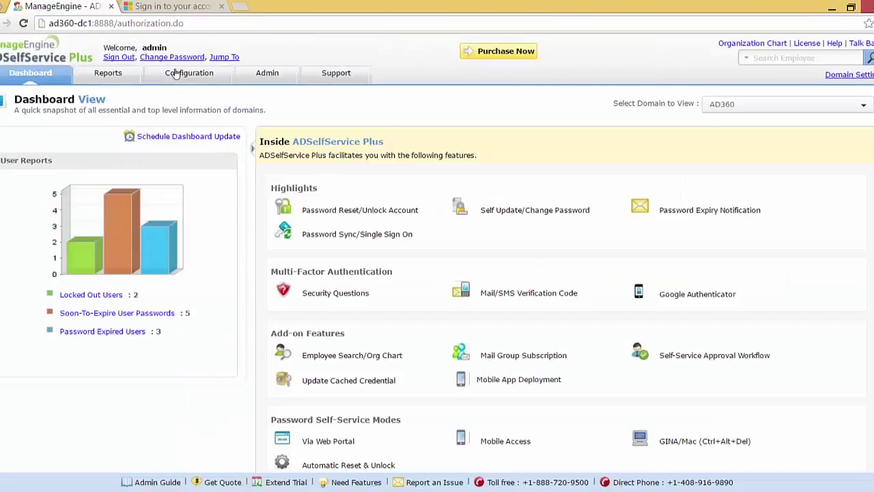
{"action": "left_click", "coordinate": [179, 73]}
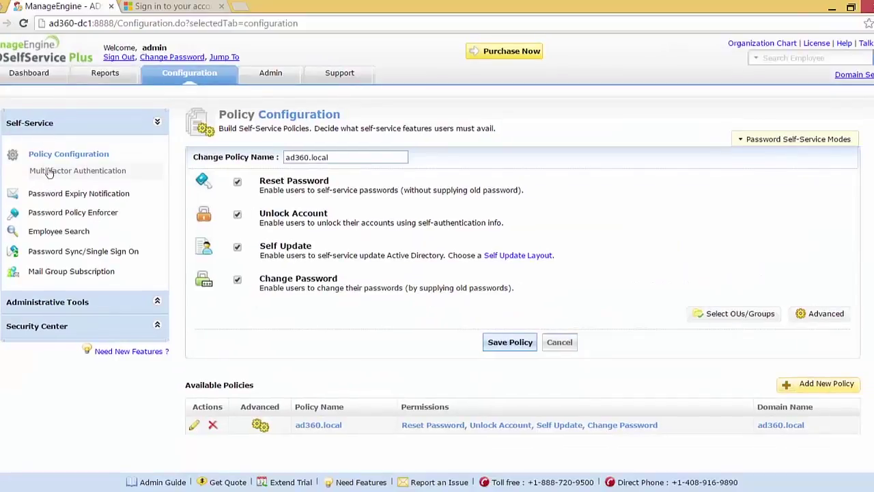
{"action": "left_click", "coordinate": [59, 256]}
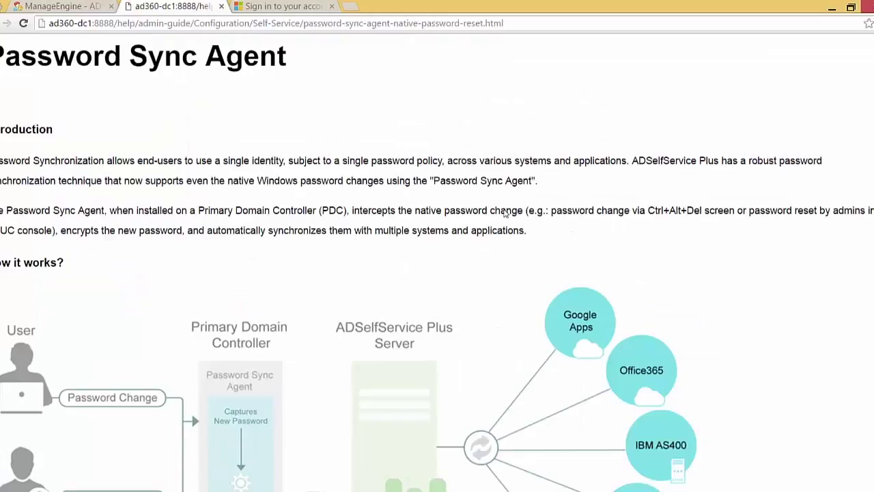
Scroll through the Password Sync Agent help article, then close it
{"action": "scroll", "coordinate": [506, 213], "scroll_direction": "down", "scroll_amount": 4}
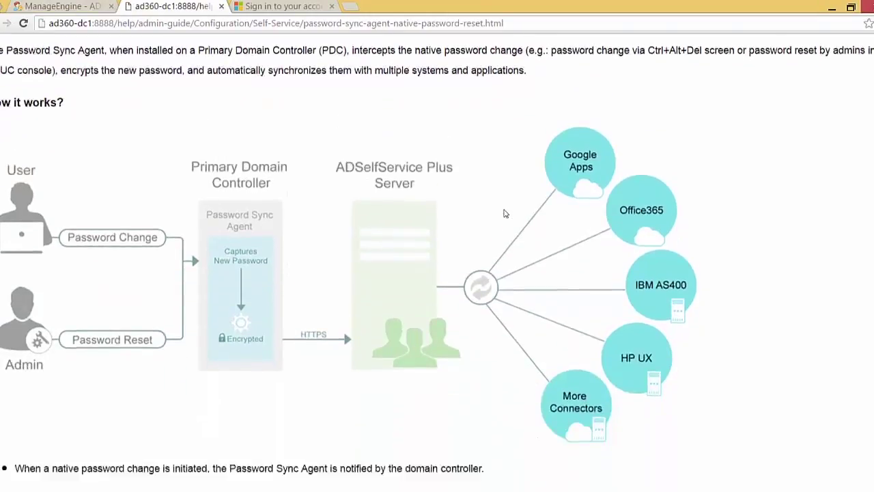
{"action": "scroll", "coordinate": [506, 214], "scroll_direction": "down", "scroll_amount": 4}
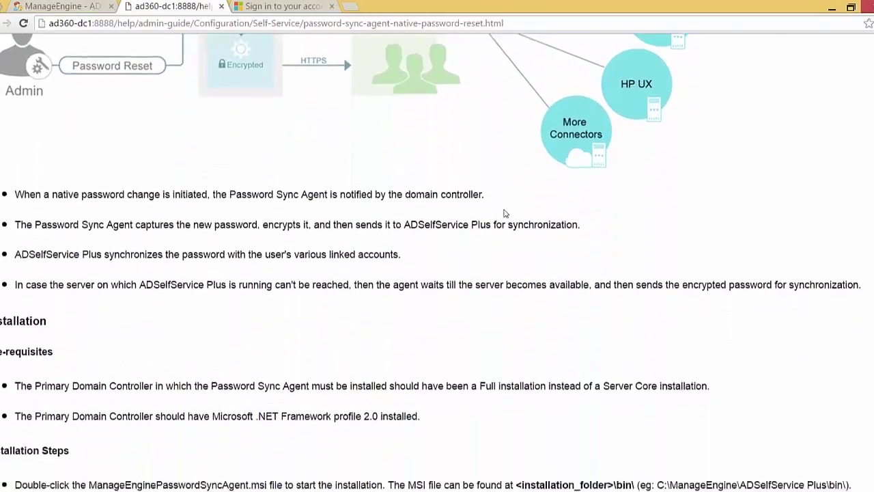
{"action": "scroll", "coordinate": [506, 213], "scroll_direction": "down", "scroll_amount": 4}
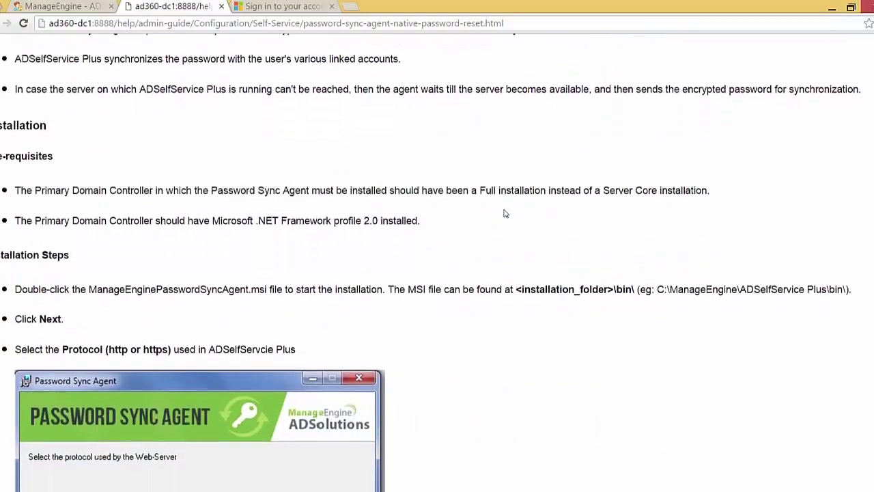
{"action": "key", "text": "ctrl+w"}
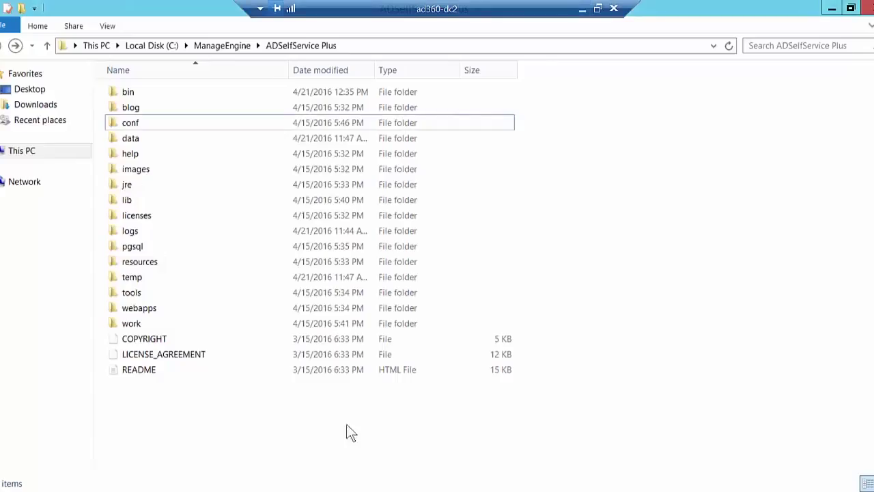
Open the bin folder holding the ManageEnginePasswordSyncAgent installer
{"action": "left_click", "coordinate": [792, 491]}
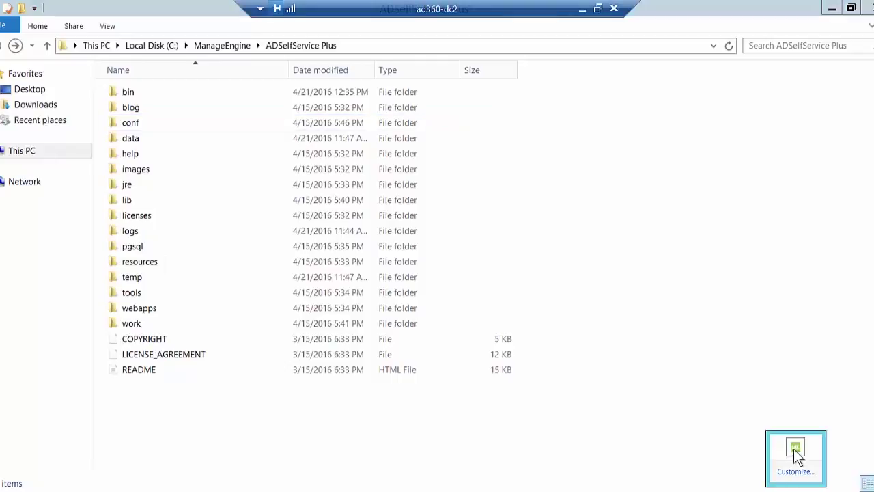
{"action": "left_click", "coordinate": [702, 443]}
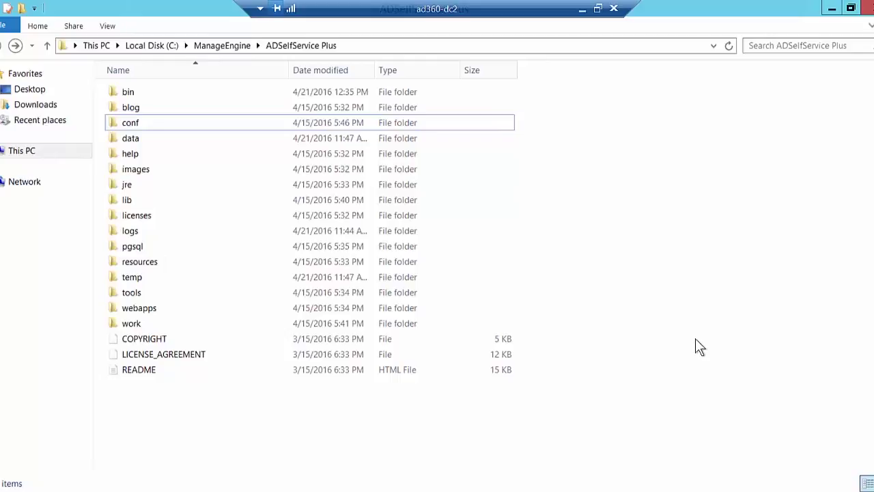
{"action": "left_click", "coordinate": [196, 94]}
{"action": "double_click", "coordinate": [195, 92]}
{"action": "left_click", "coordinate": [227, 109]}
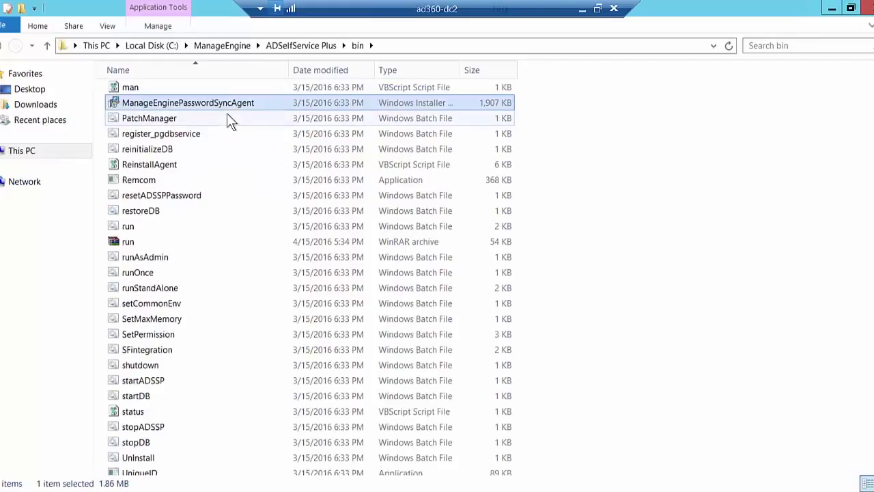
Open the Password Sync Agent's Edit settings window from its tray icon
{"action": "left_click", "coordinate": [792, 490]}
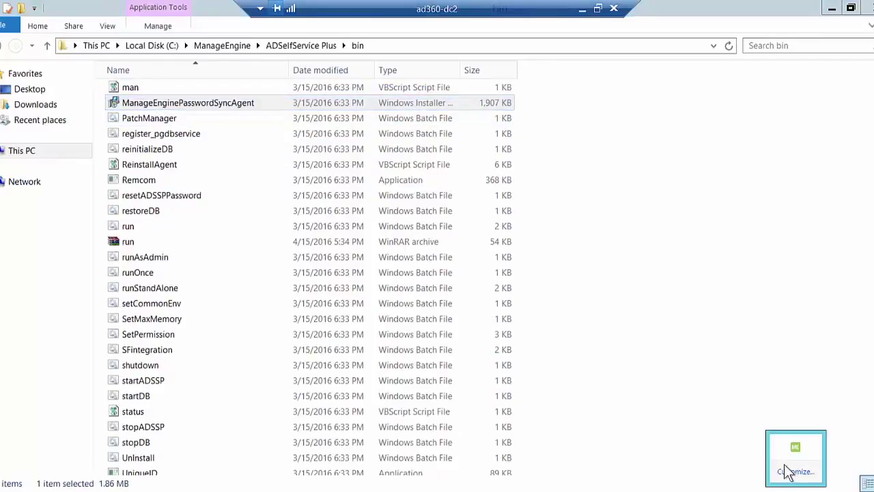
{"action": "right_click", "coordinate": [794, 451]}
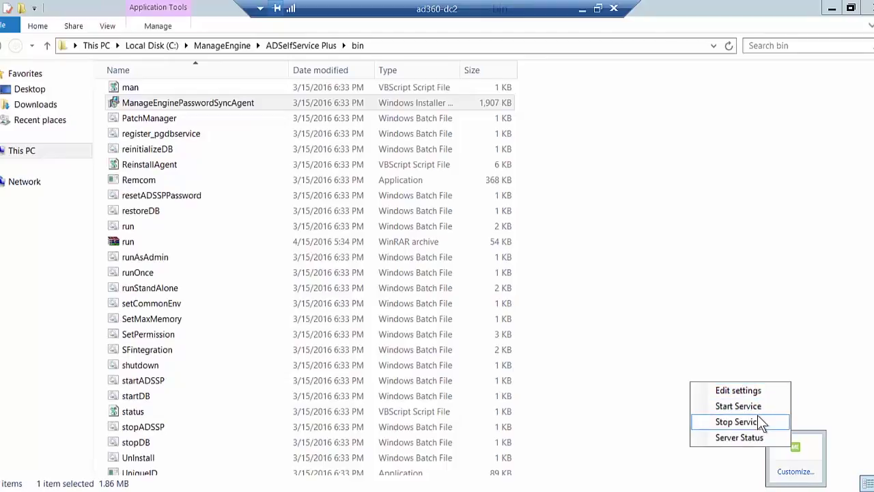
{"action": "left_click", "coordinate": [764, 391]}
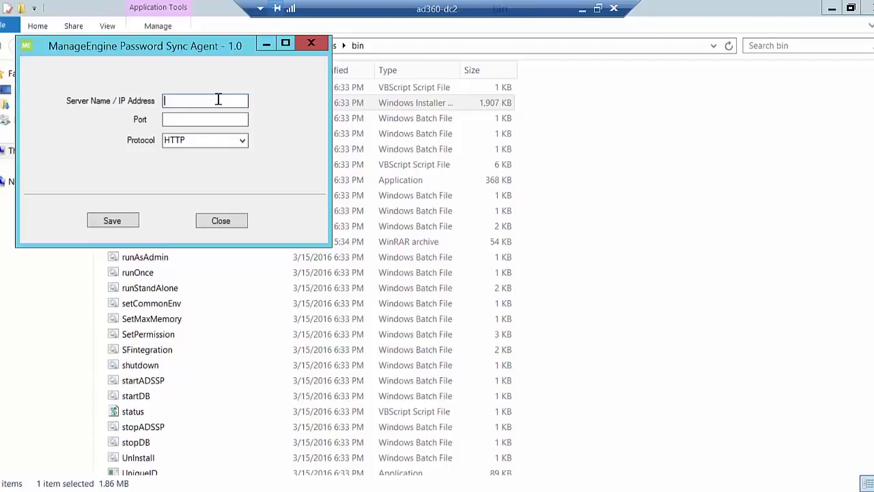
Save the agent's server as ad360-dc1 on port 8888 and confirm the successful connection
{"action": "type", "text": "ad360-dc1"}
{"action": "key", "text": "Tab"}
{"action": "type", "text": "8888"}
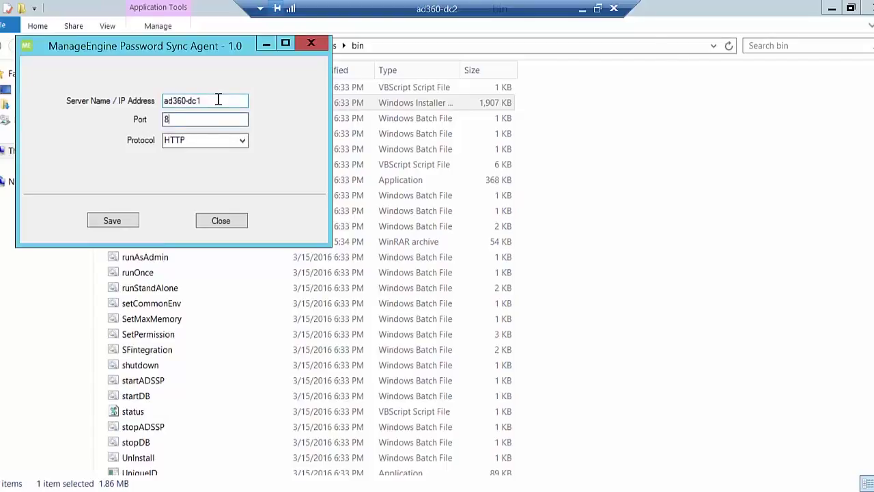
{"action": "left_click", "coordinate": [112, 221]}
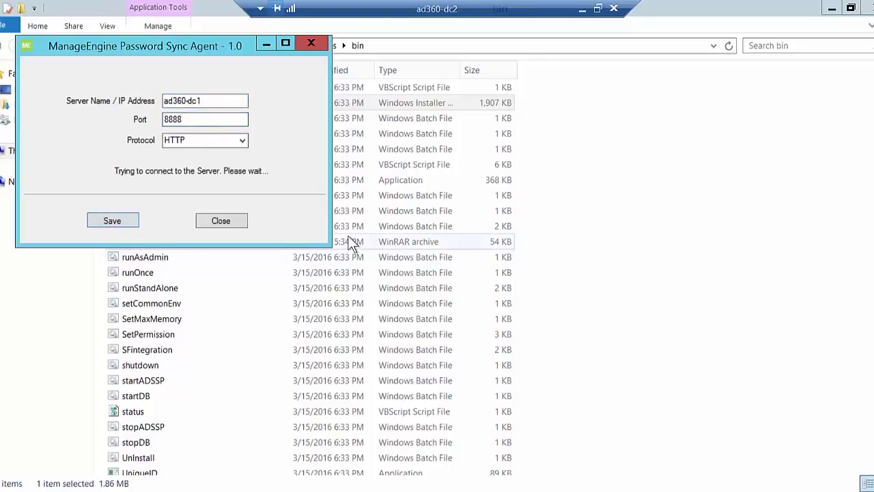
{"action": "left_click", "coordinate": [514, 297]}
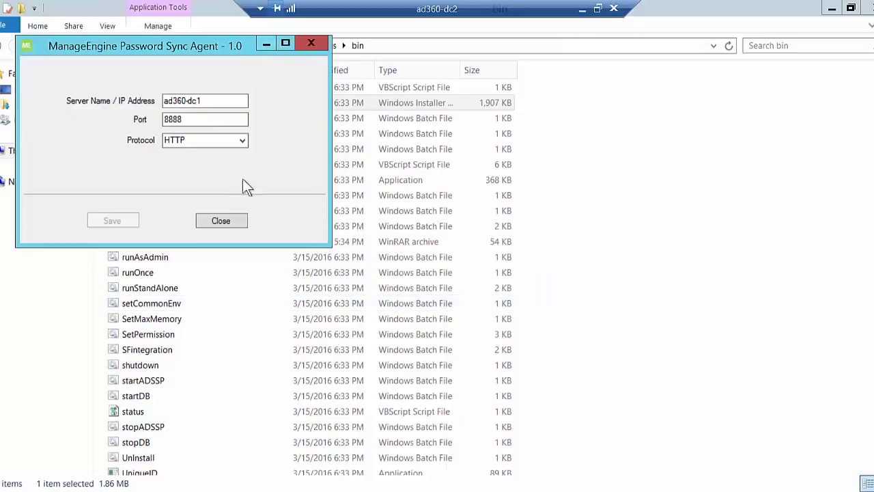
{"action": "left_click", "coordinate": [222, 222]}
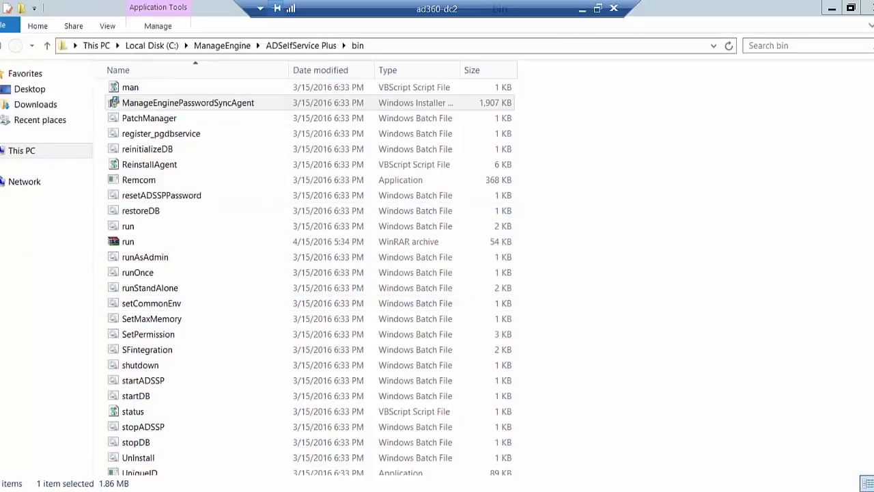
Check the agent's Server Status to confirm the server is live and the service running
{"action": "right_click", "coordinate": [795, 445]}
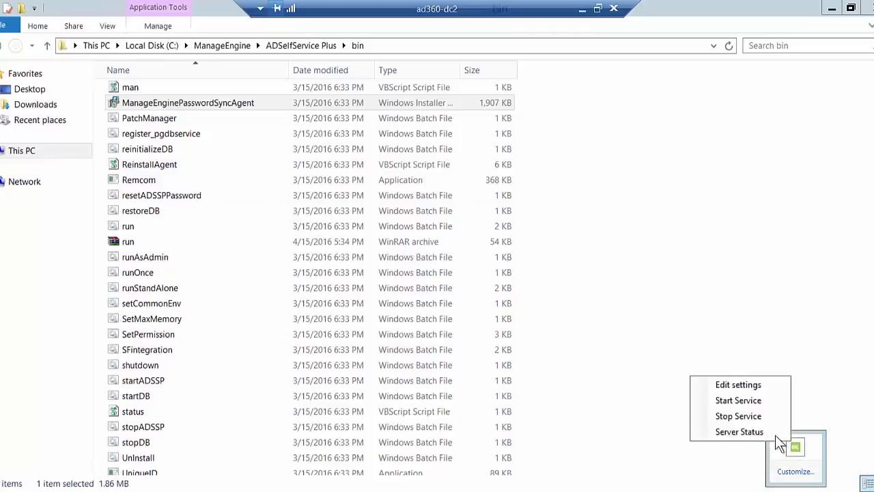
{"action": "left_click", "coordinate": [750, 432]}
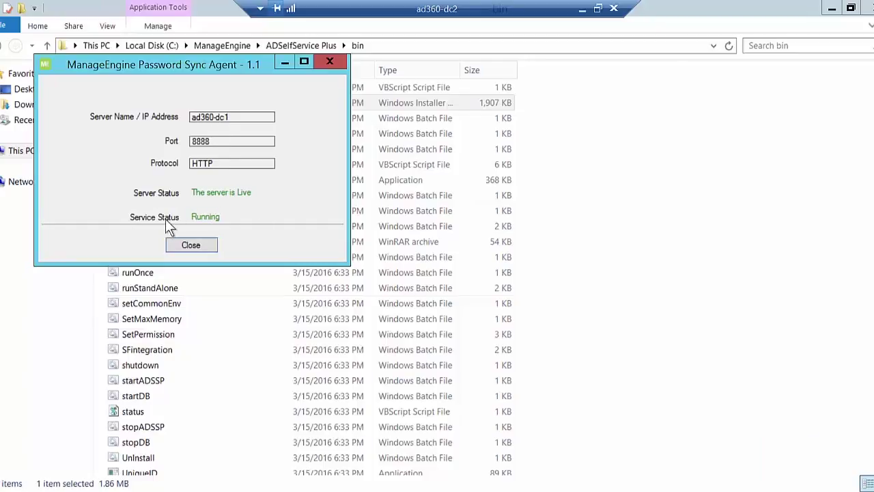
{"action": "left_click", "coordinate": [190, 245]}
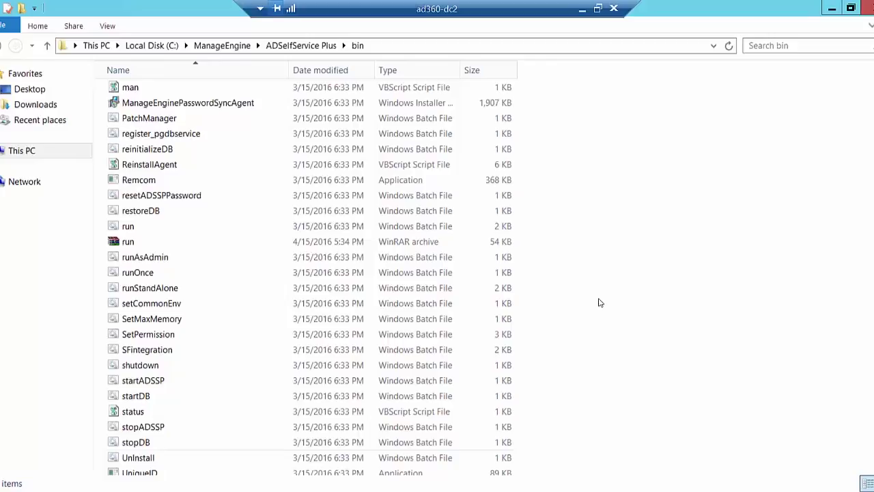
Change the domain user's password natively through Ctrl+Alt+End's Change a password screen
{"action": "left_click", "coordinate": [599, 302]}
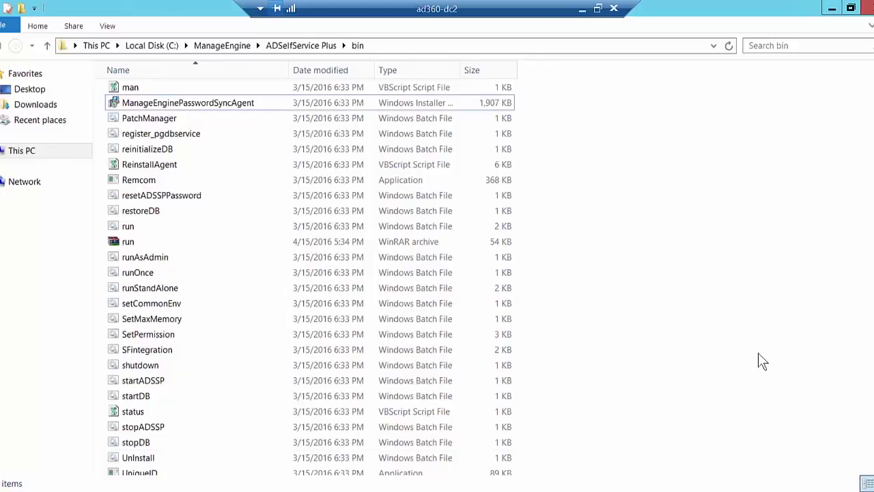
{"action": "key", "text": "ctrl+alt+End"}
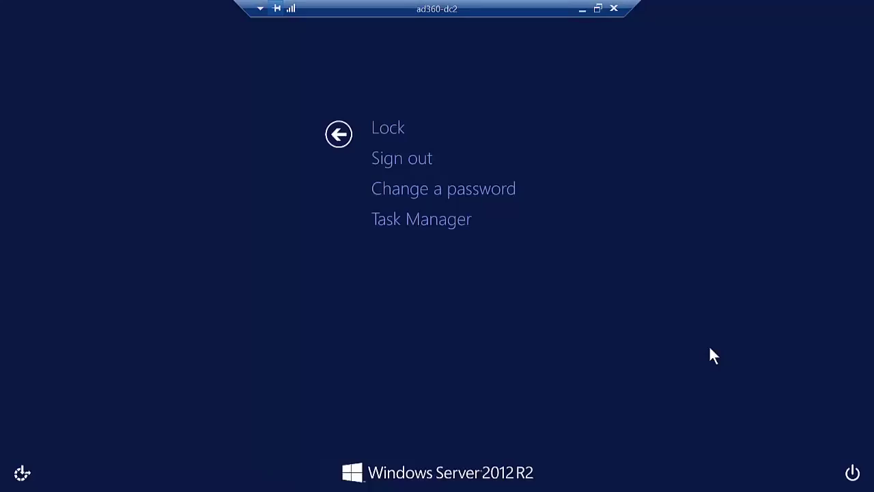
{"action": "left_click", "coordinate": [478, 191]}
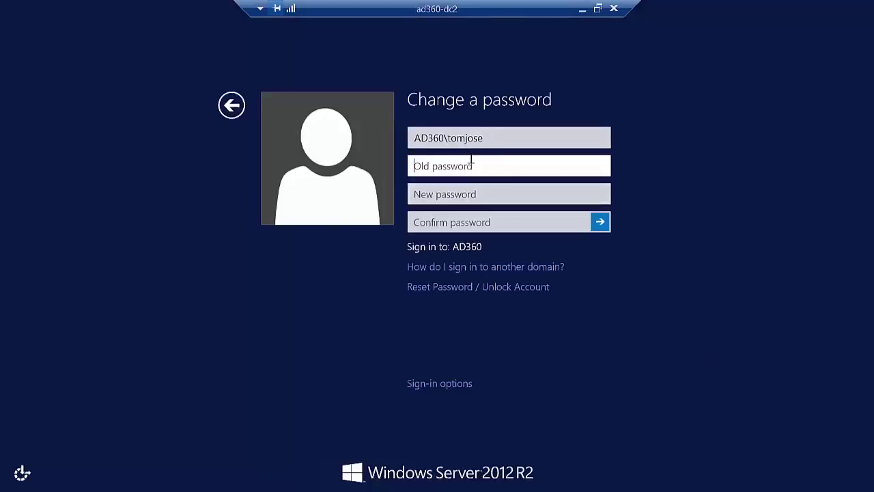
{"action": "type", "text": "•••••••••"}
{"action": "key", "text": "Tab"}
{"action": "type", "text": "•••••••••••"}
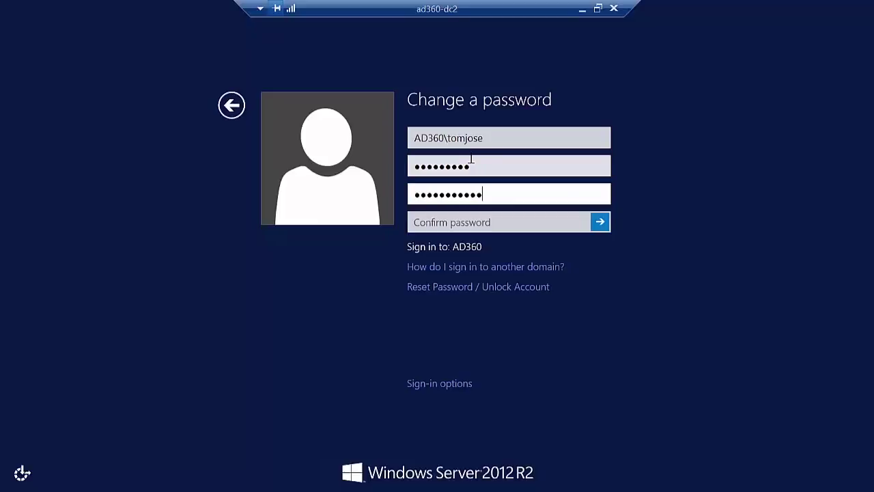
{"action": "type", "text": "••"}
{"action": "key", "text": "Tab"}
{"action": "type", "text": "•••••••••••••"}
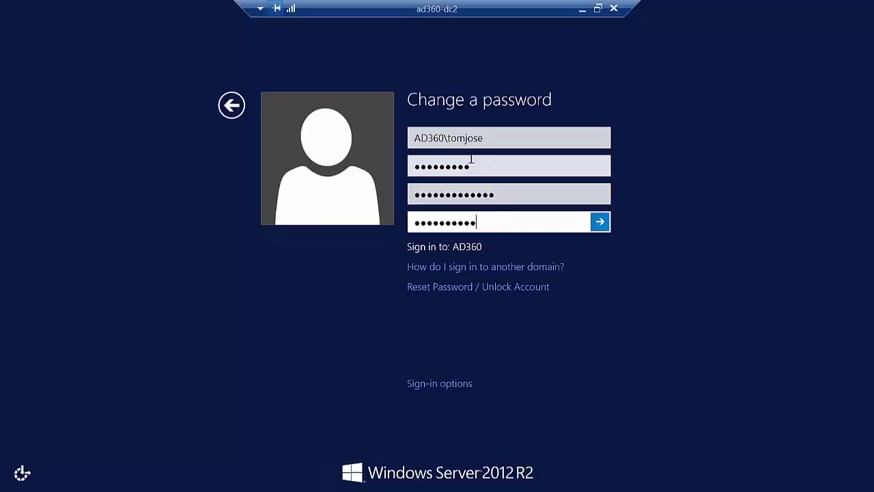
{"action": "left_click", "coordinate": [605, 227]}
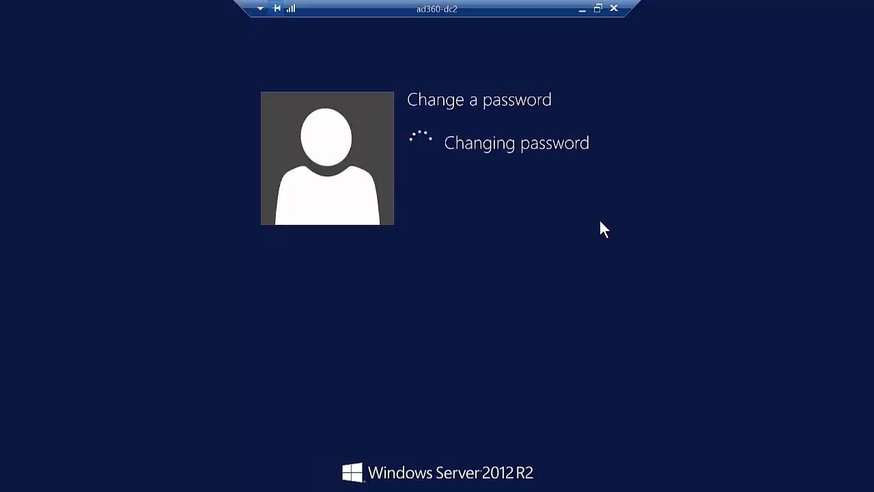
{"action": "left_click", "coordinate": [459, 189]}
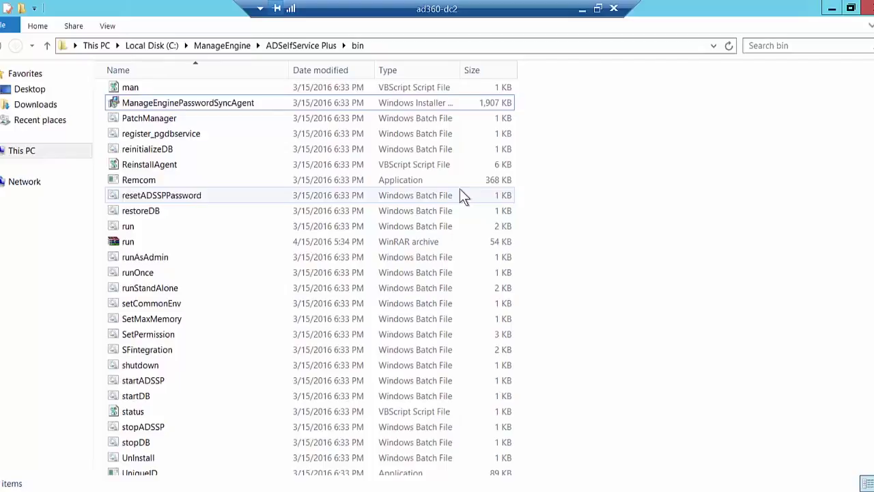
Sign the user into Office 365 with the newly changed password, then close the Office 365 tab
{"action": "left_click", "coordinate": [582, 9]}
{"action": "left_click", "coordinate": [204, 6]}
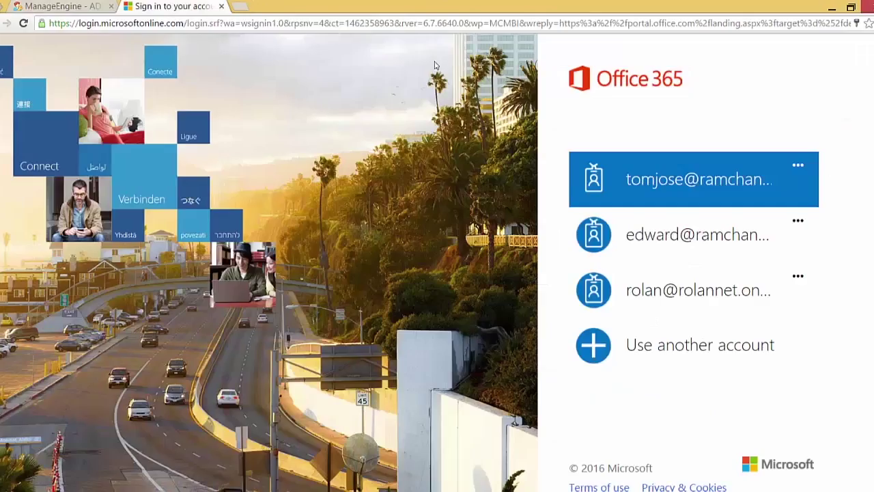
{"action": "left_click", "coordinate": [727, 172]}
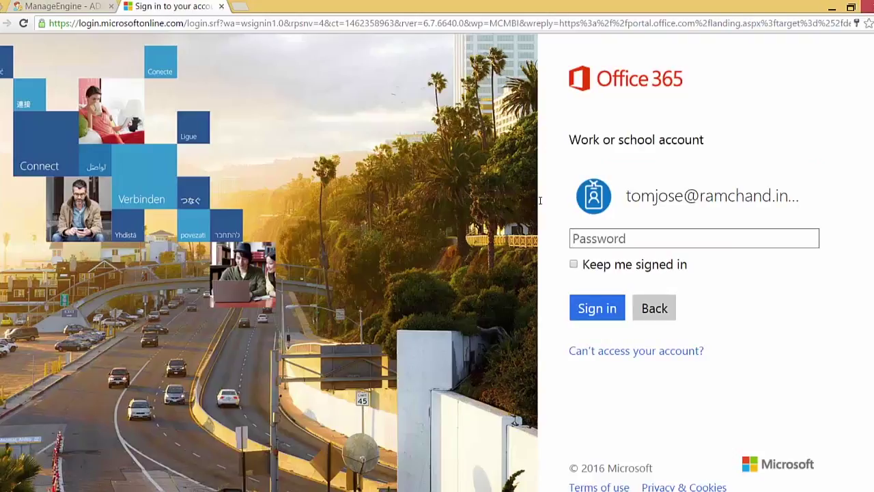
{"action": "type", "text": "•••••••••••••"}
{"action": "key", "text": "Return"}
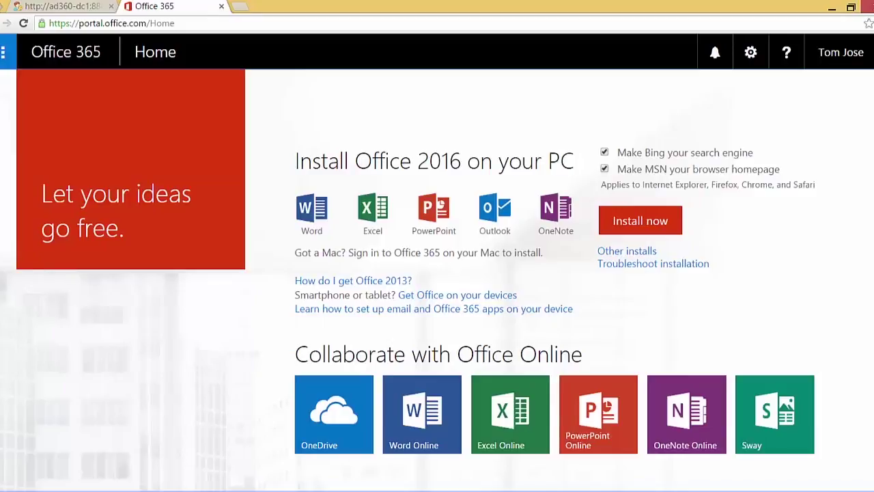
{"action": "left_click", "coordinate": [221, 7]}
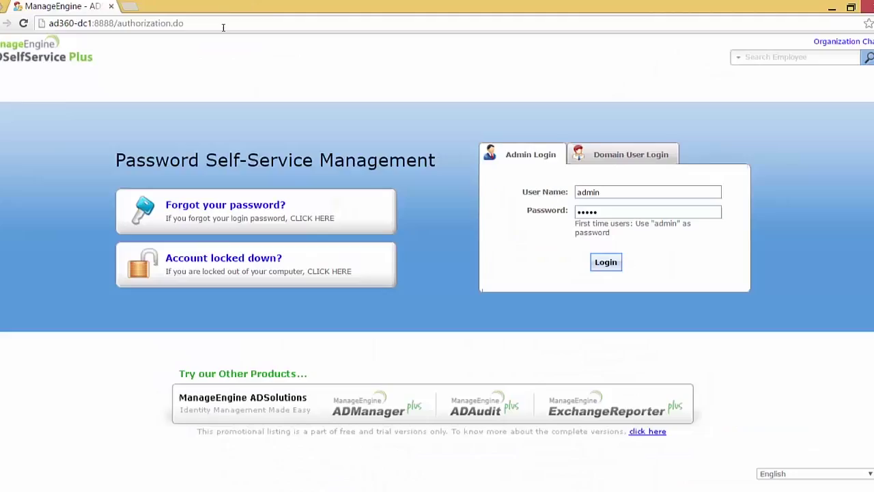